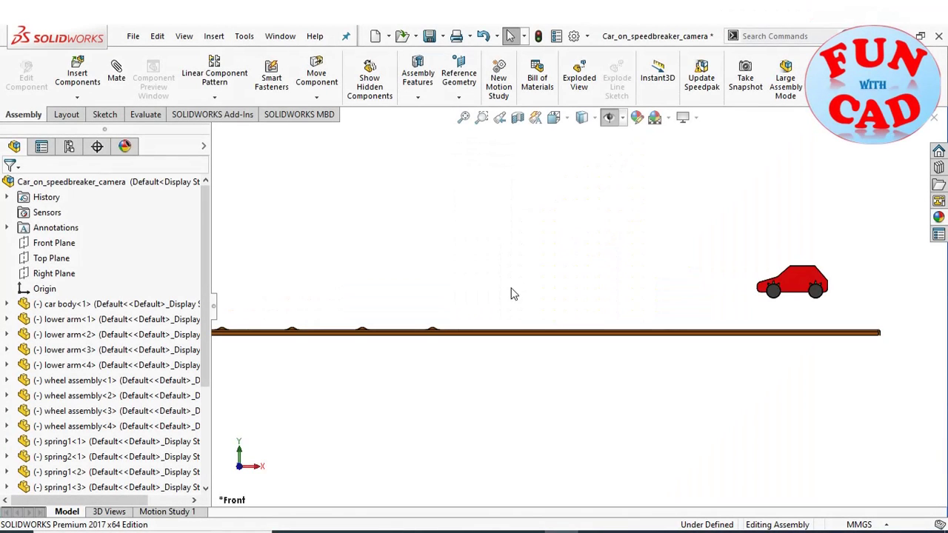
Fix the car body in place from its right-click menu.
scroll(543, 314, "up", 3)
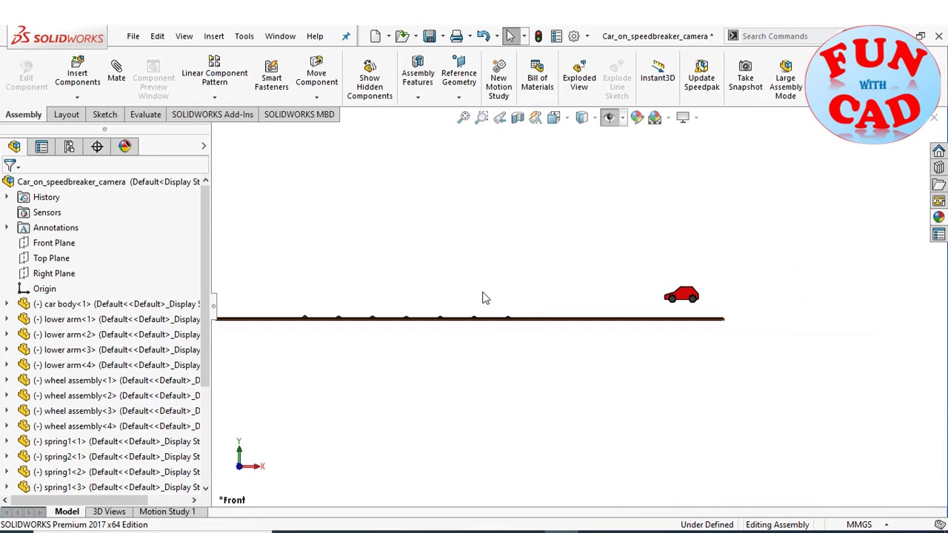
middle_click_drag(438, 299, 556, 341)
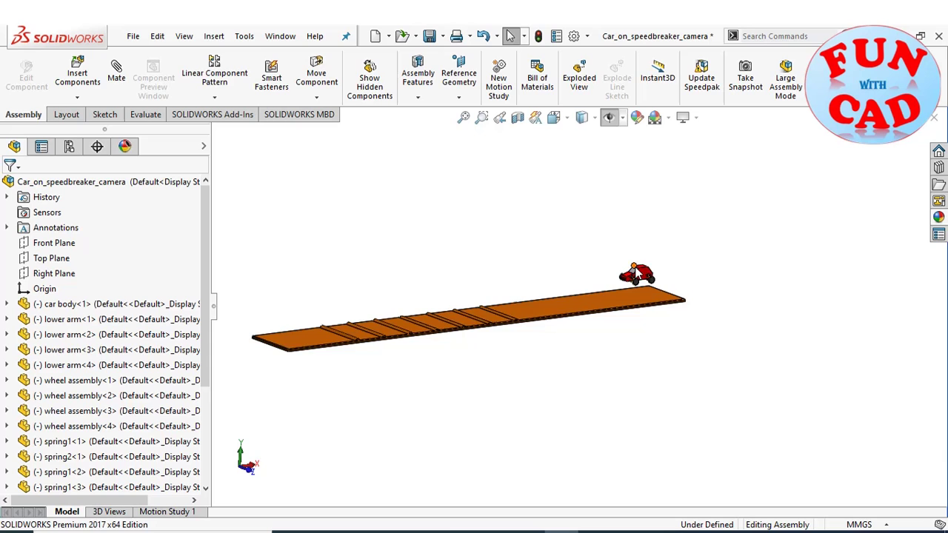
scroll(557, 341, "down", 4)
scroll(662, 254, "down", 6)
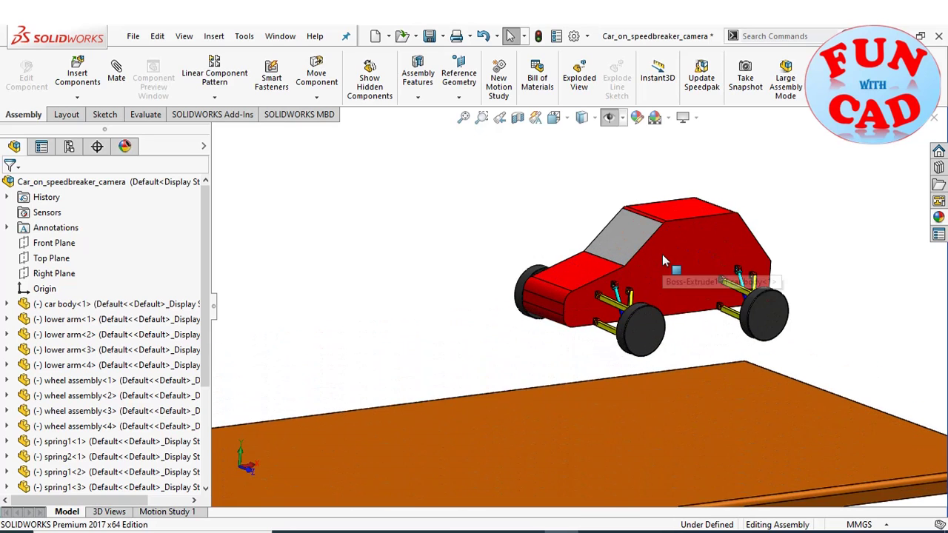
scroll(444, 447, "up", 3)
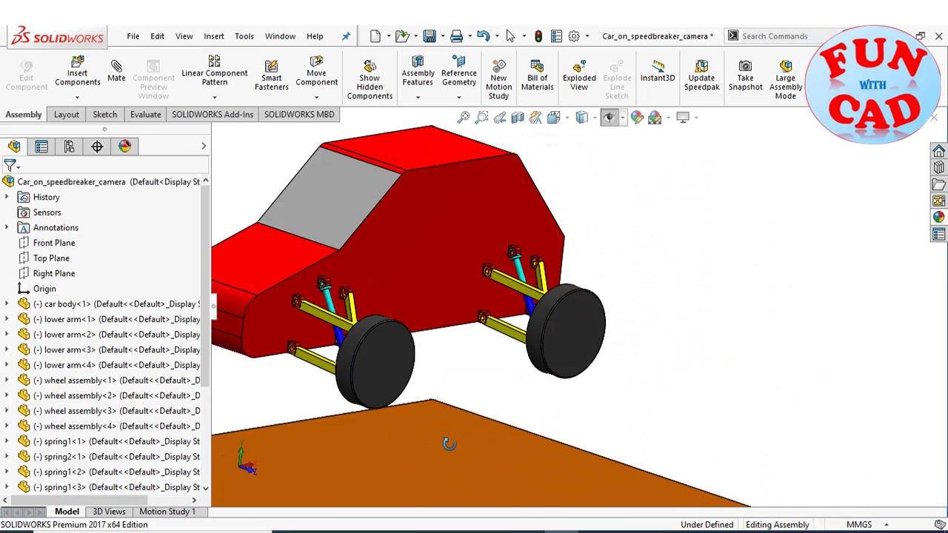
middle_click_drag(452, 444, 370, 383)
scroll(370, 383, "up", 5)
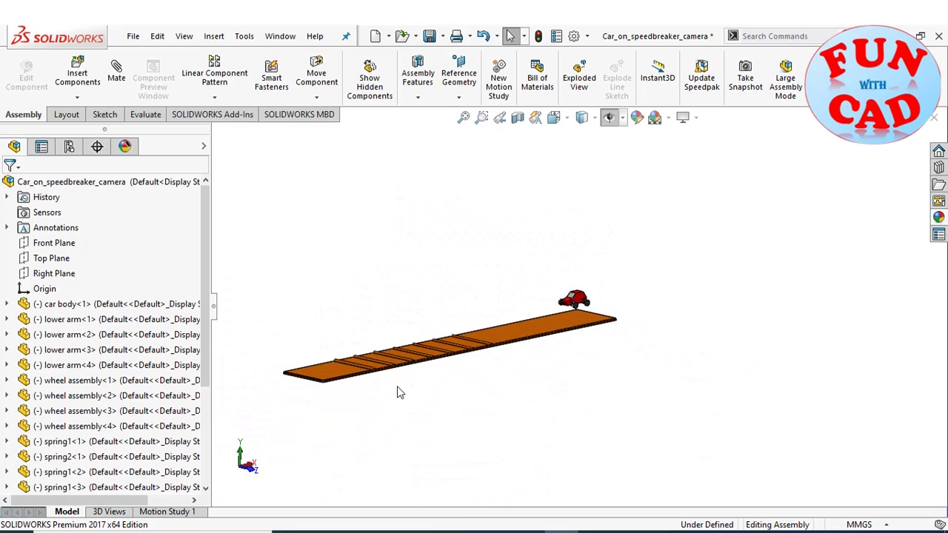
scroll(400, 382, "down", 4)
scroll(679, 276, "up", 4)
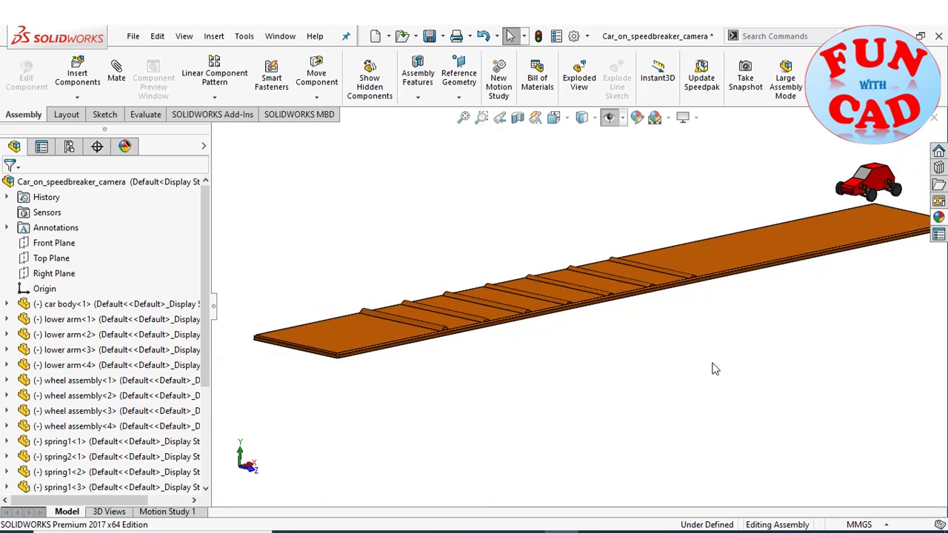
scroll(769, 231, "down", 2)
scroll(680, 274, "down", 3)
scroll(683, 276, "down", 2)
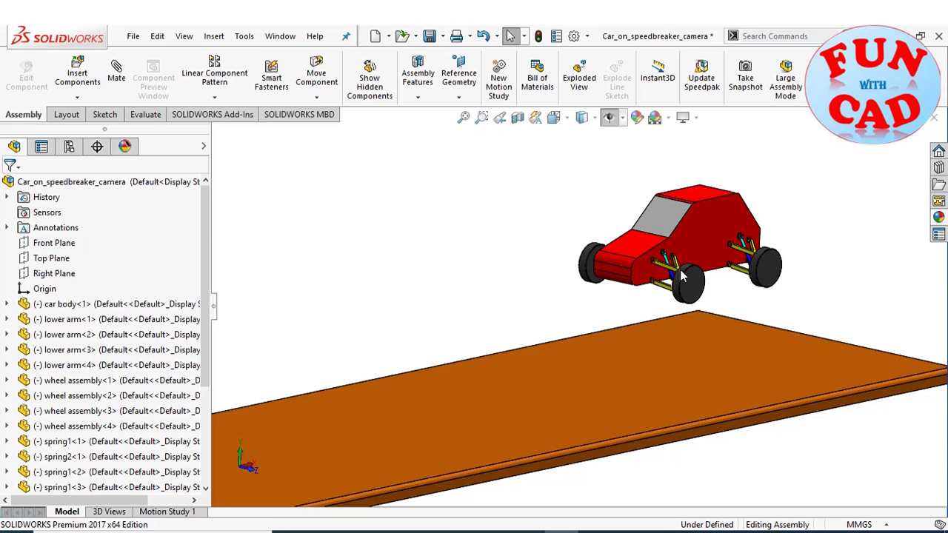
left_click(700, 234)
right_click(699, 234)
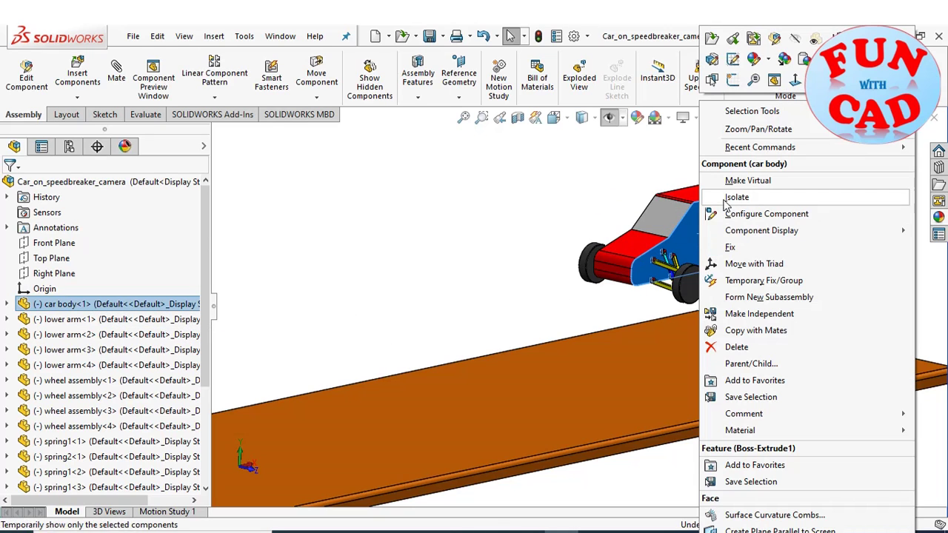
left_click(742, 251)
Drag the front and rear wheel assemblies to confirm the suspension still moves, then deselect.
scroll(709, 279, "down", 5)
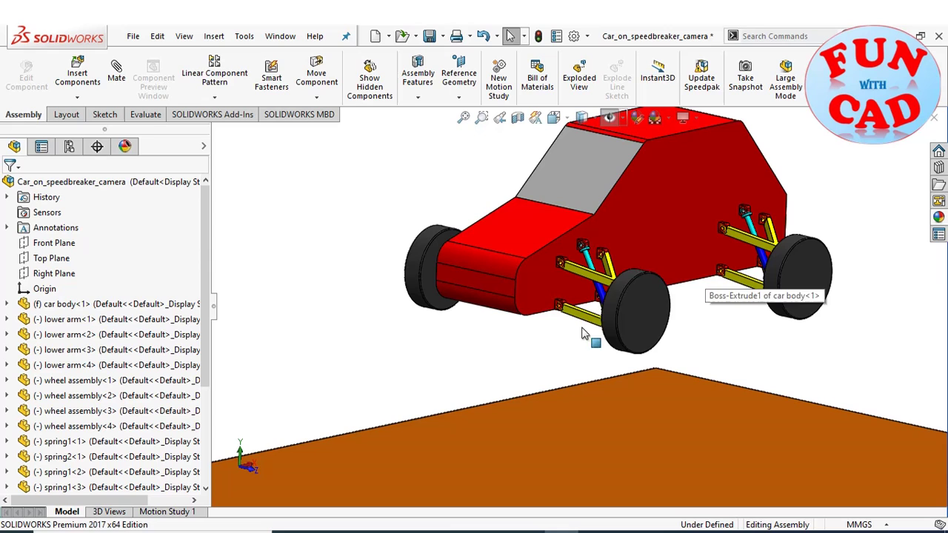
left_click(612, 317)
left_click_drag(612, 318, 612, 300)
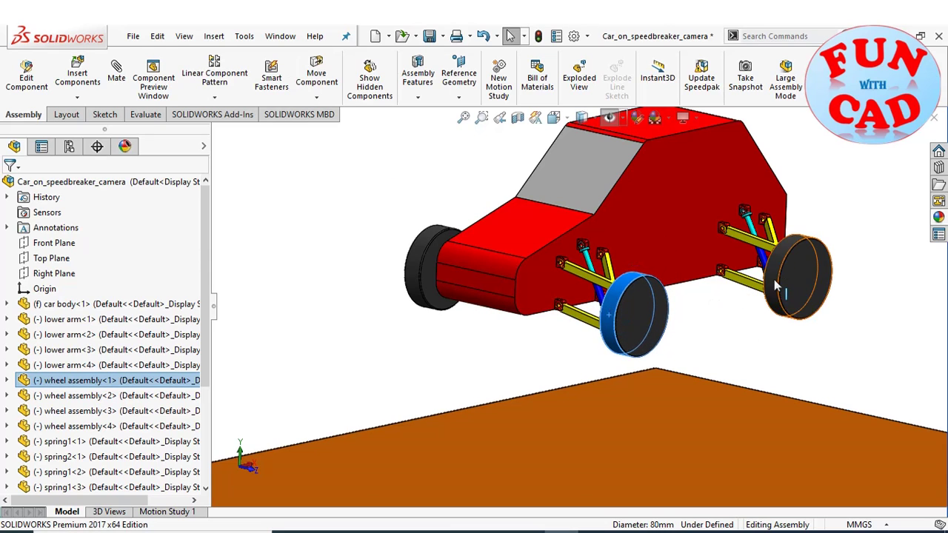
left_click_drag(772, 276, 776, 237)
key("Escape")
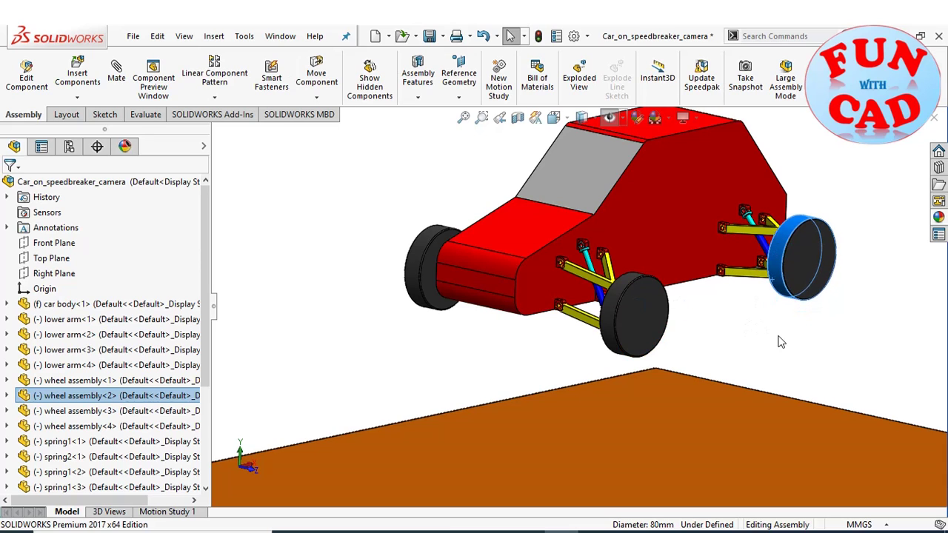
left_click(779, 343)
scroll(431, 364, "up", 2)
scroll(578, 303, "up", 3)
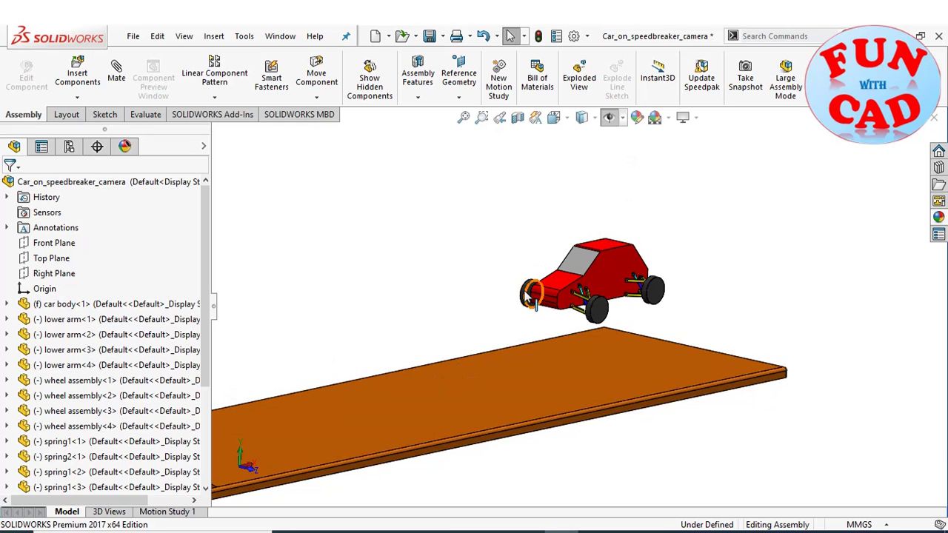
Turn on reference plane visibility and view the model nearly edge-on.
left_click(609, 119)
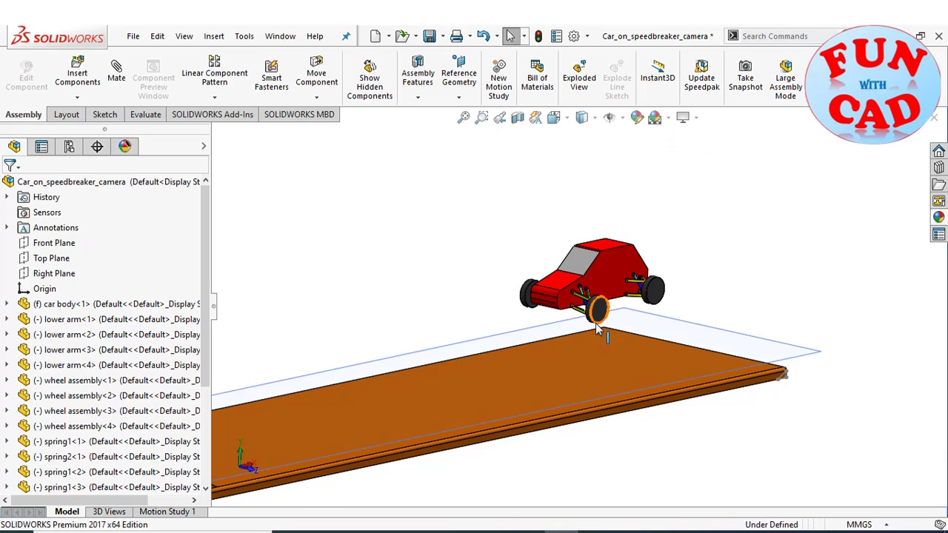
scroll(597, 311, "up", 2)
scroll(519, 473, "up", 3)
middle_click_drag(463, 470, 434, 409)
scroll(454, 383, "down", 3)
scroll(383, 264, "down", 2)
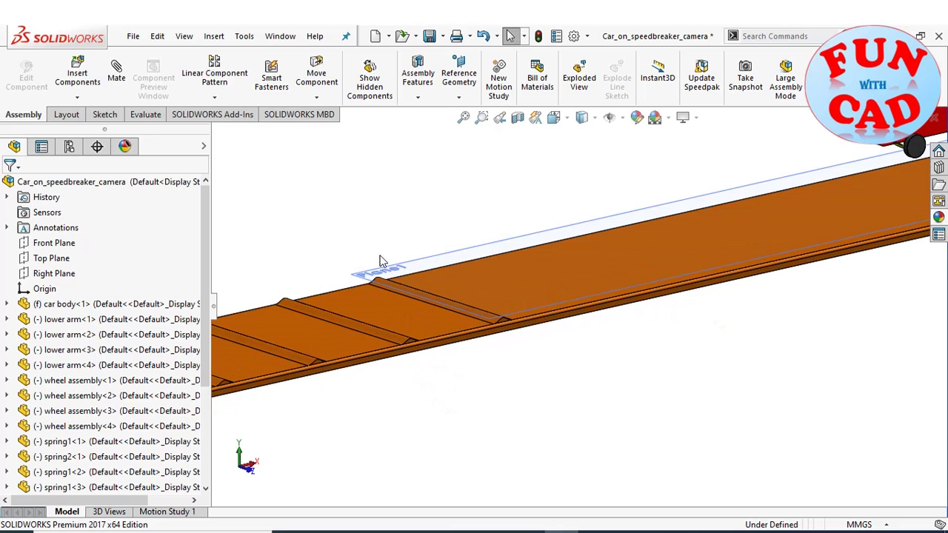
Drag base<1> upward toward the car and view it side-on.
left_click_drag(452, 326, 453, 295)
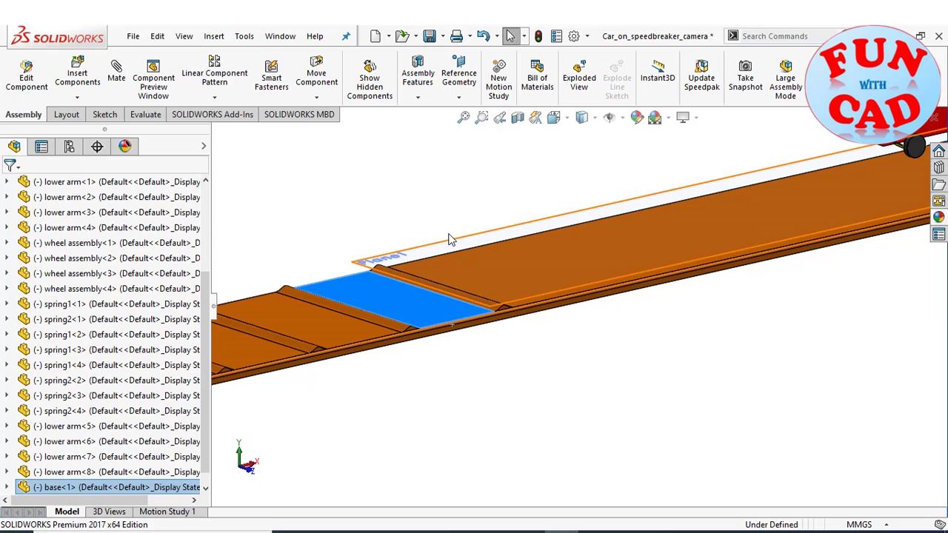
left_click(524, 383)
scroll(524, 383, "up", 2)
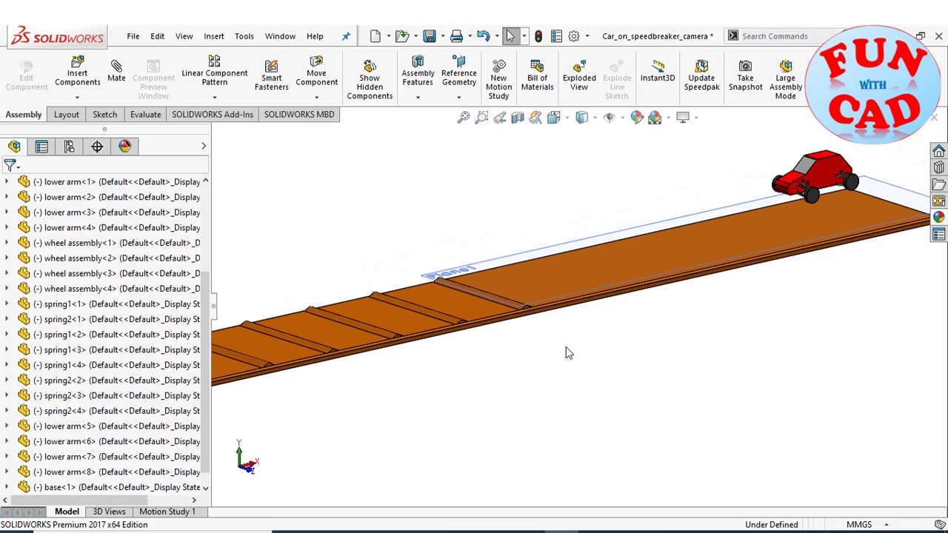
scroll(101, 320, "up", 3)
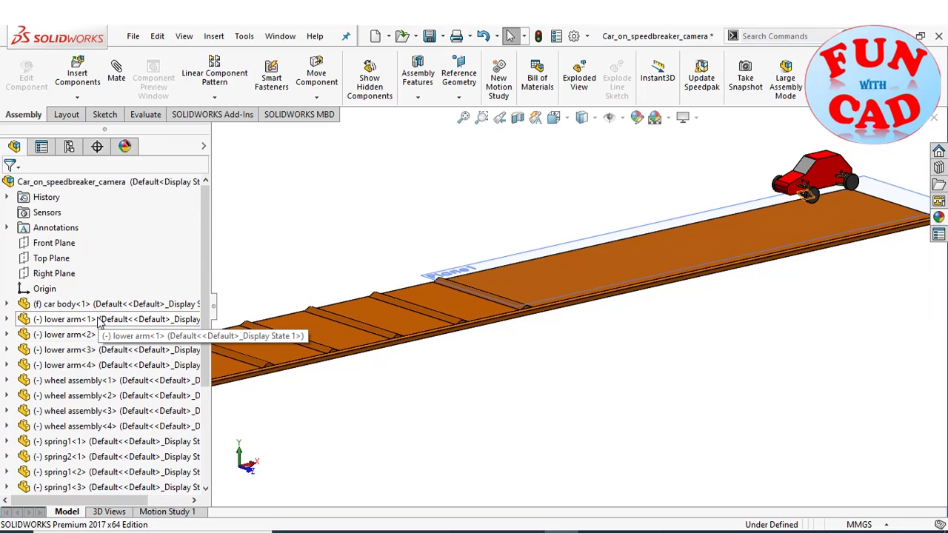
scroll(873, 185, "down", 2)
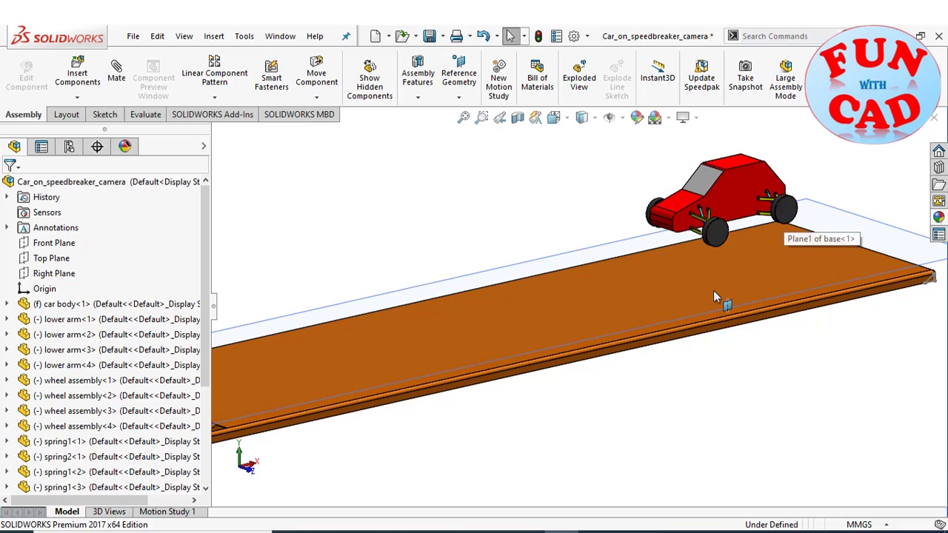
middle_click_drag(751, 328, 729, 261)
Mate the car body's bottom face coincident with base<1> Plane1, then switch to Right view.
left_click(119, 80)
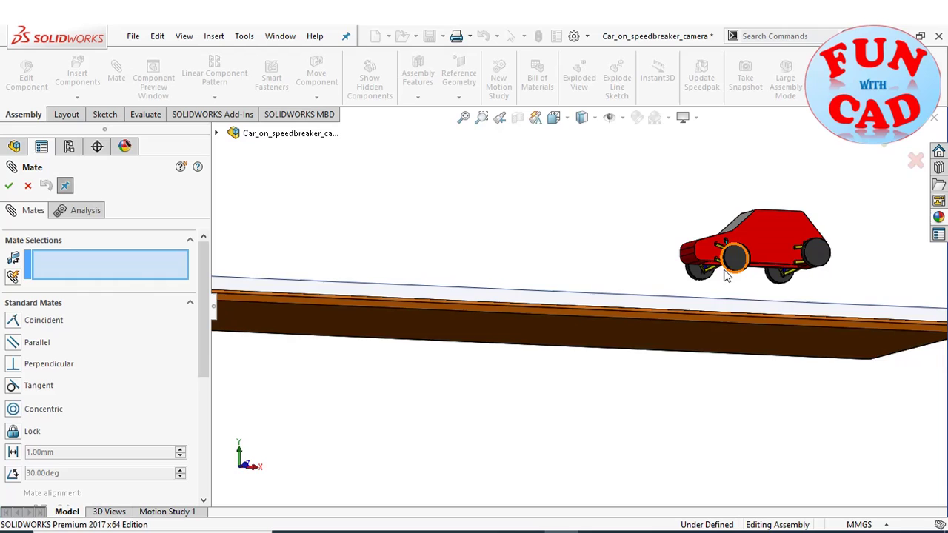
scroll(722, 266, "down", 5)
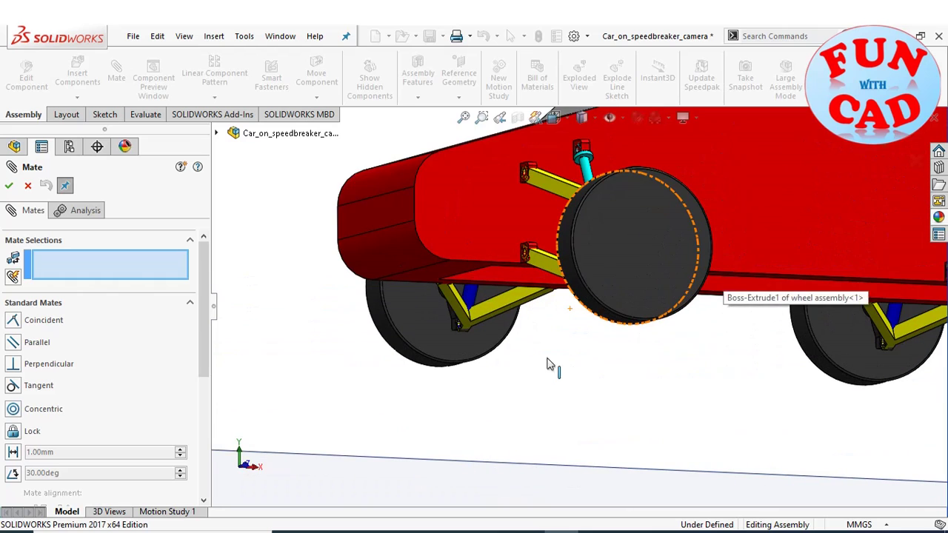
left_click(452, 269)
scroll(596, 400, "up", 10)
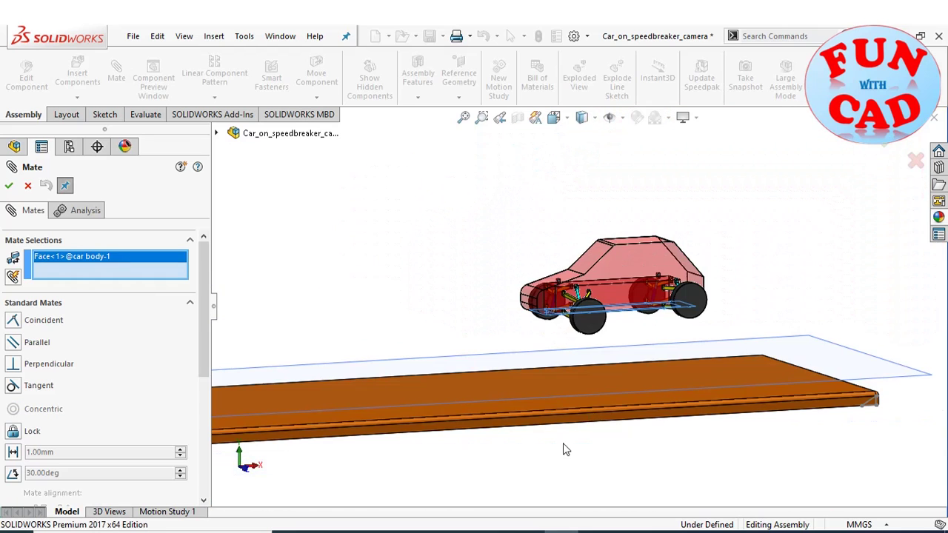
left_click(542, 398)
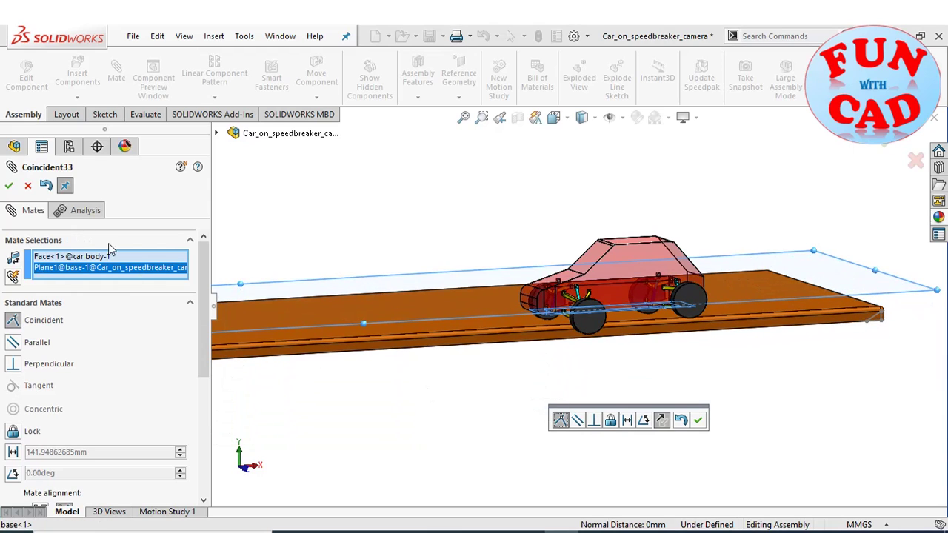
left_click(8, 187)
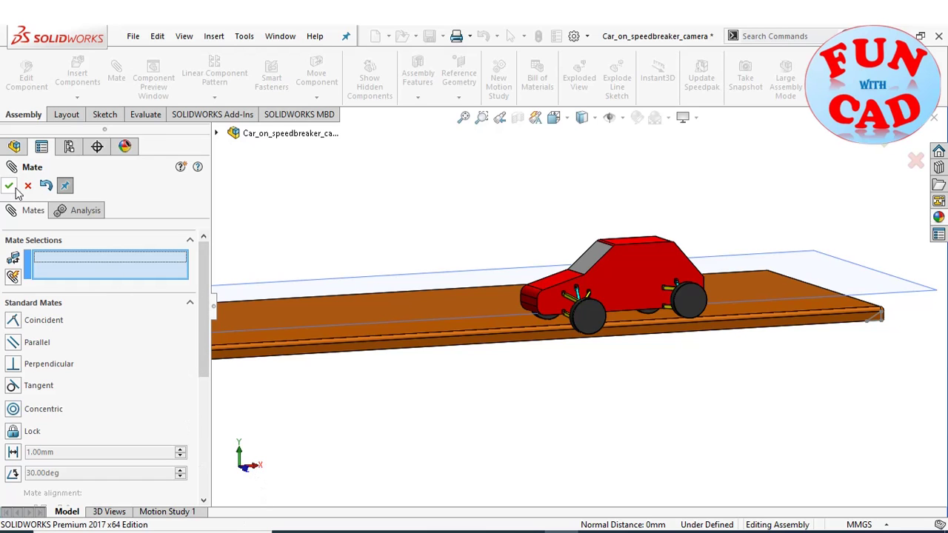
key("Escape")
left_click(258, 466)
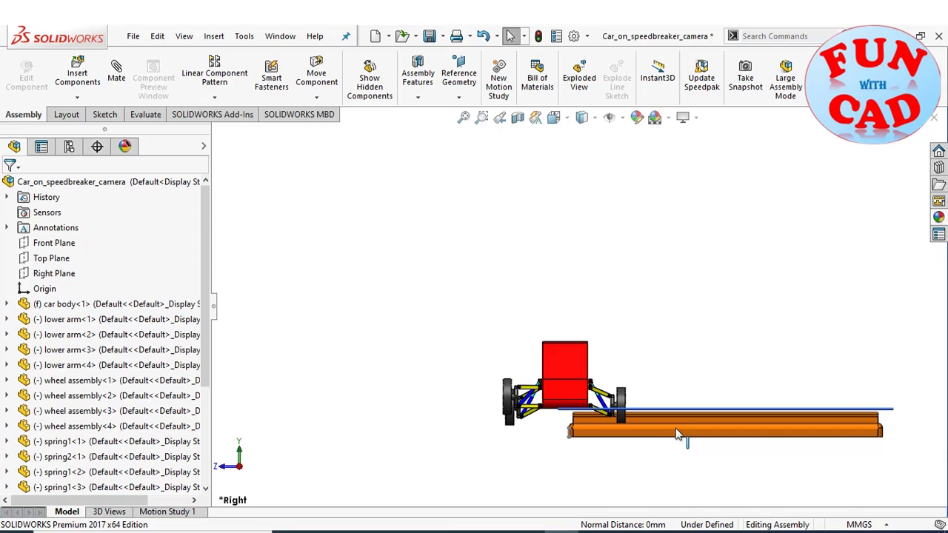
Slide the speed-breaker plate under the car and hide the reference planes.
left_click_drag(661, 433, 514, 438)
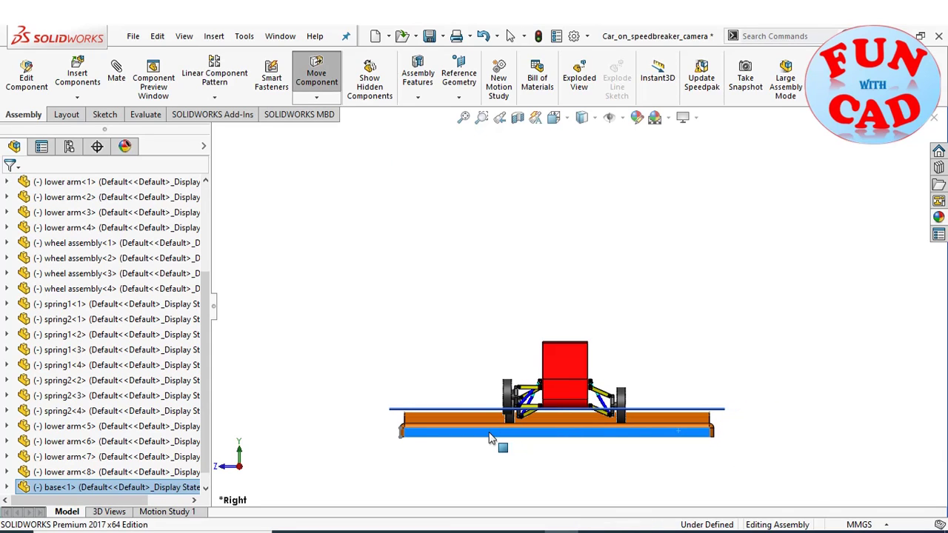
left_click_drag(496, 437, 495, 439)
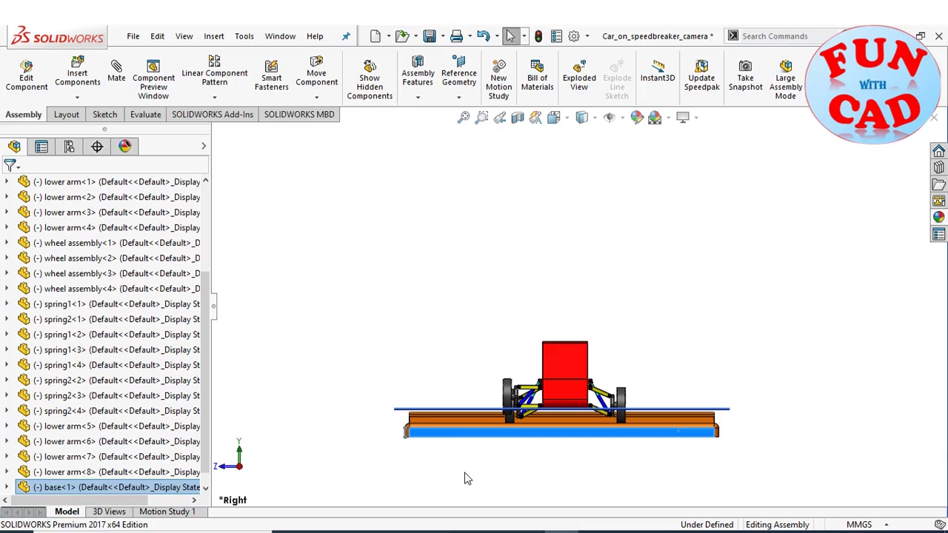
left_click(466, 477)
left_click(609, 119)
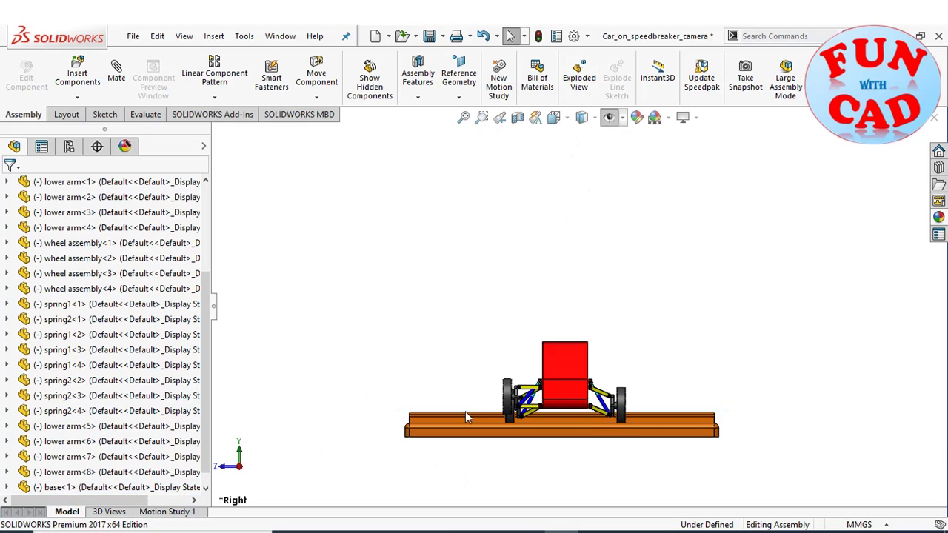
middle_click_drag(538, 468, 630, 390)
scroll(725, 408, "down", 3)
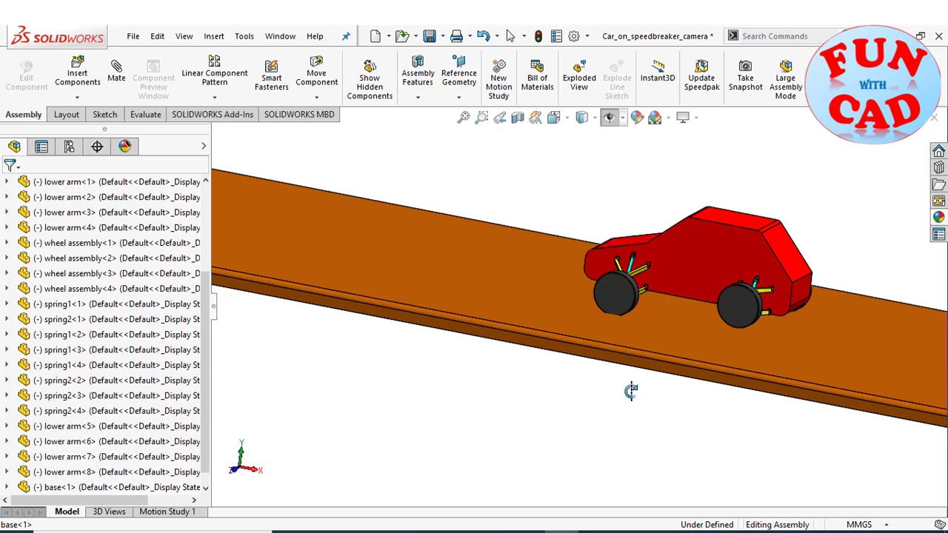
scroll(140, 478, "down", 1)
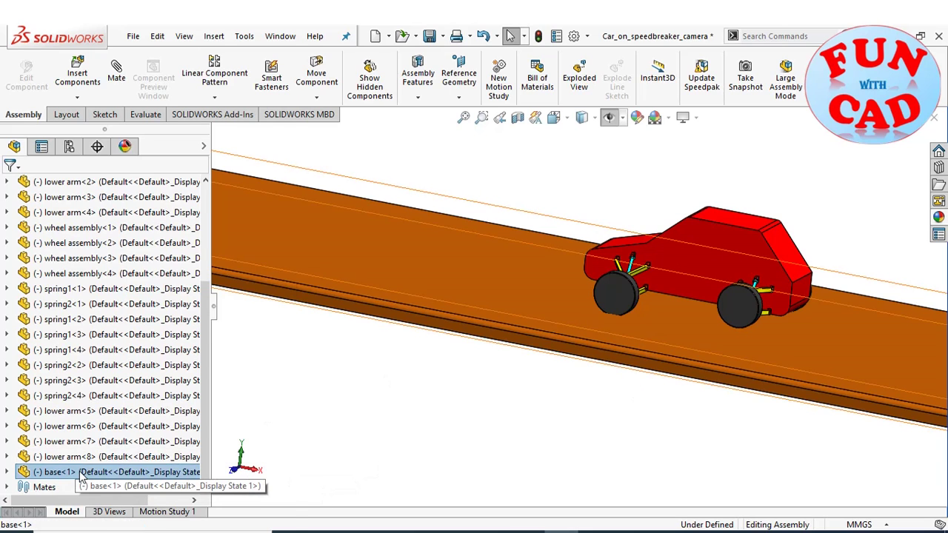
Fix base<1> in place.
right_click(84, 474)
left_click(111, 294)
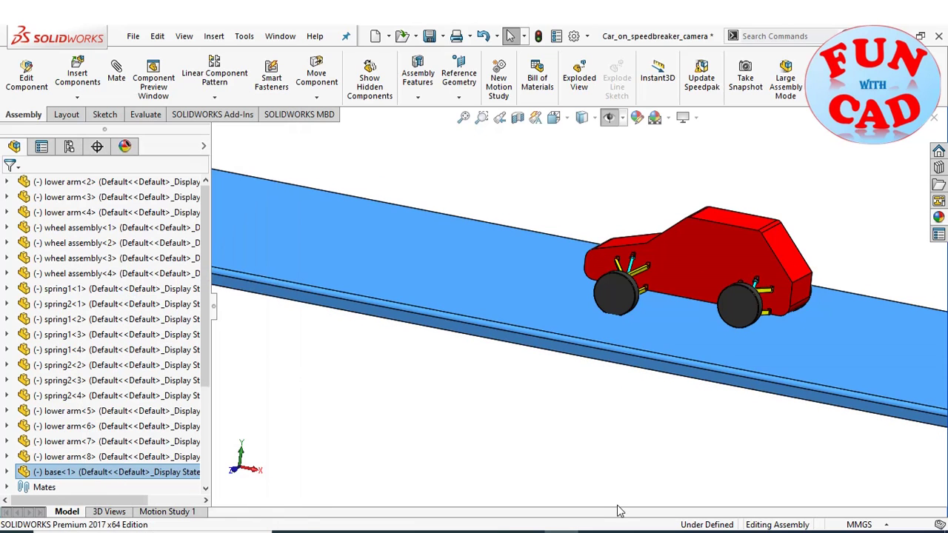
key("Escape")
Drag the front and rear wheels to test their suspension travel, then deselect.
scroll(660, 311, "down", 5)
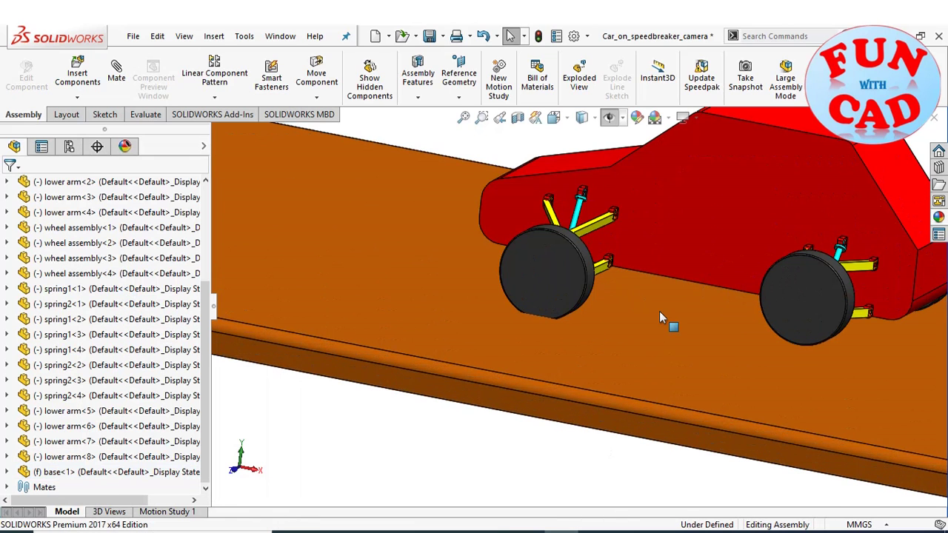
left_click(554, 284)
mouse_move(553, 272)
left_mouse_down()
mouse_move(563, 247)
mouse_move(561, 276)
left_mouse_up()
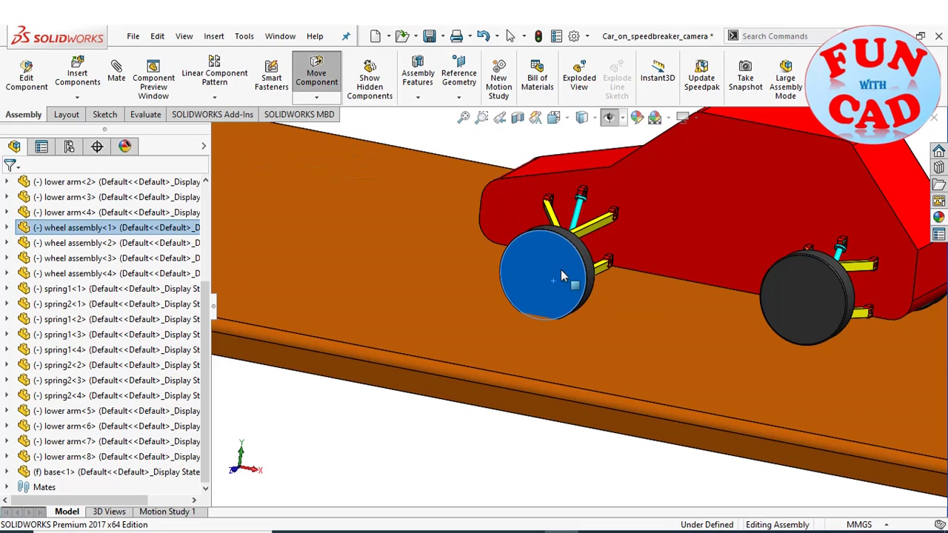
left_click(815, 300)
left_click_drag(815, 305, 812, 326)
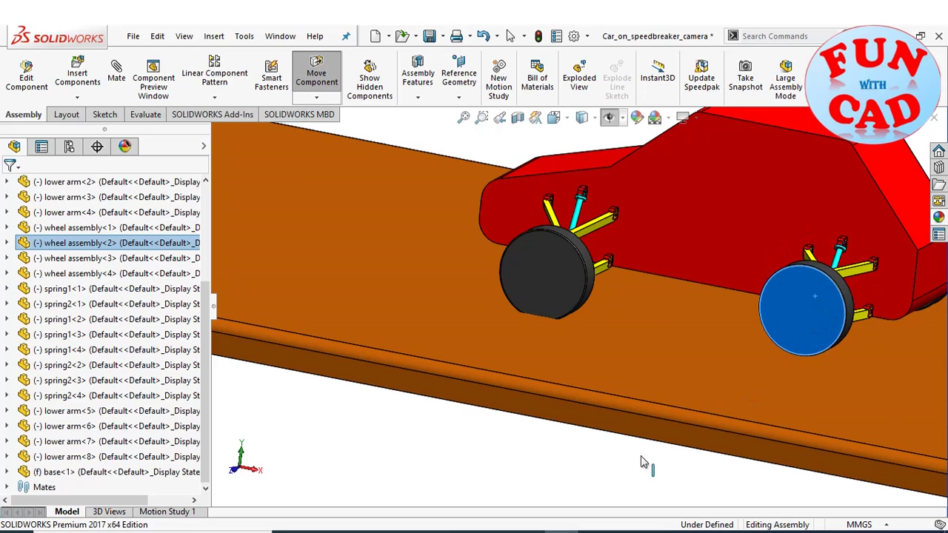
left_click(529, 466)
mouse_move(546, 291)
left_mouse_down()
mouse_move(555, 271)
mouse_move(550, 280)
left_mouse_up()
left_click(419, 444)
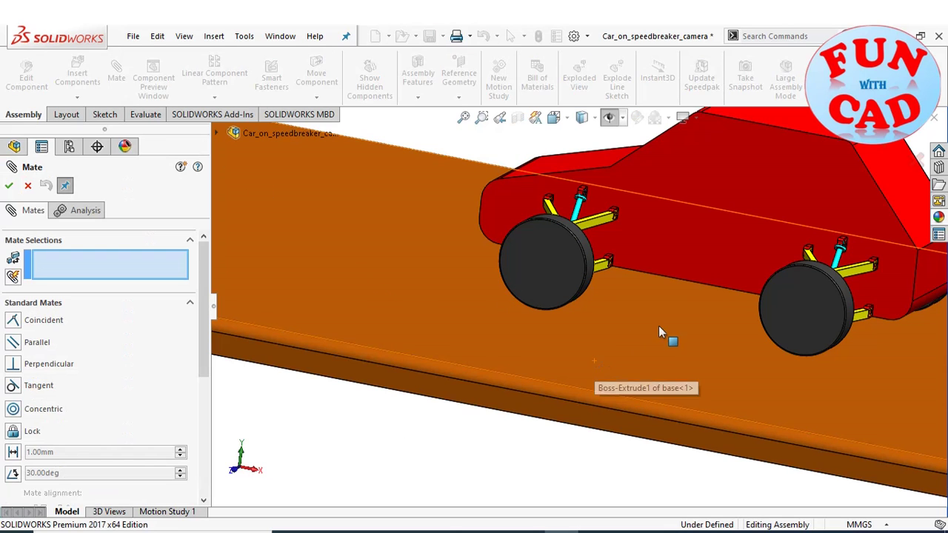
Add tangent mates between the front and rear wheels and the base's top face.
middle_click_drag(646, 361, 598, 330)
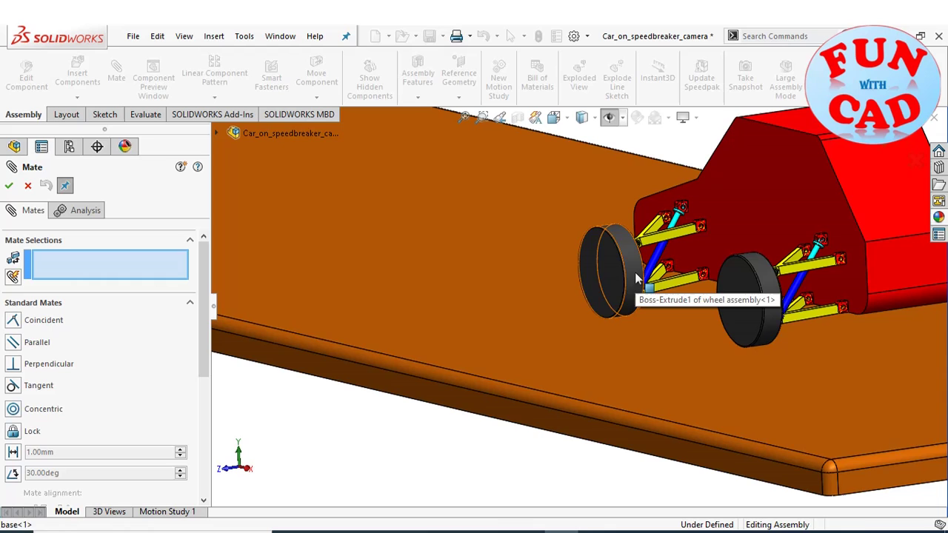
left_click(619, 296)
left_click(644, 361)
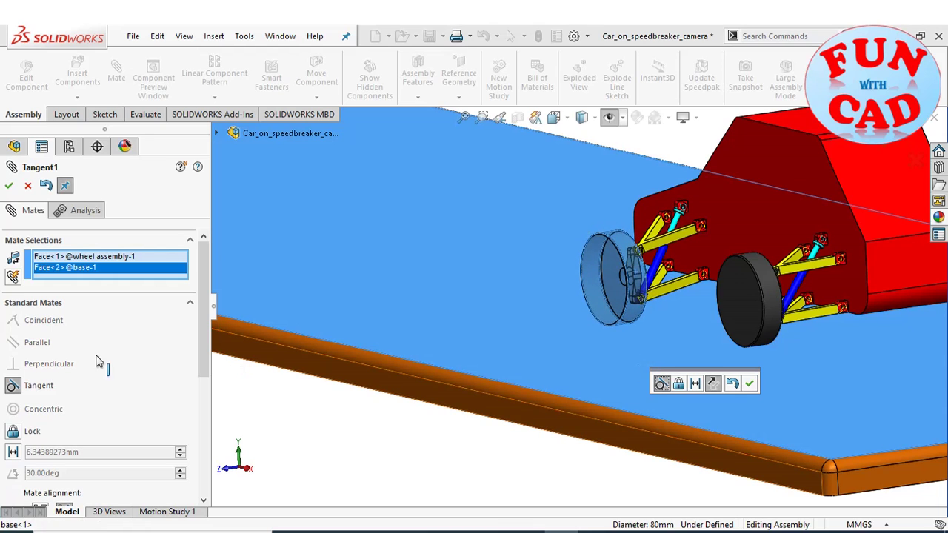
left_click(8, 186)
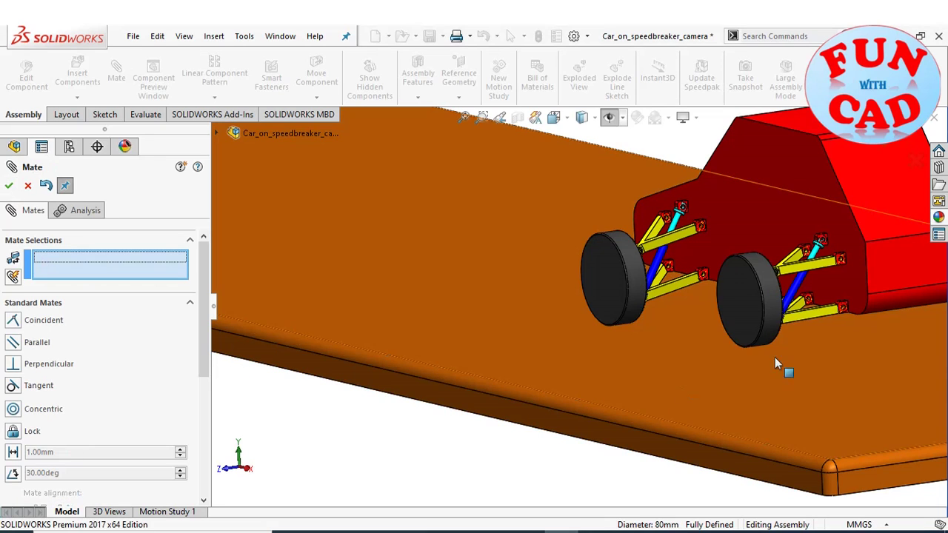
left_click(772, 310)
left_click(764, 388)
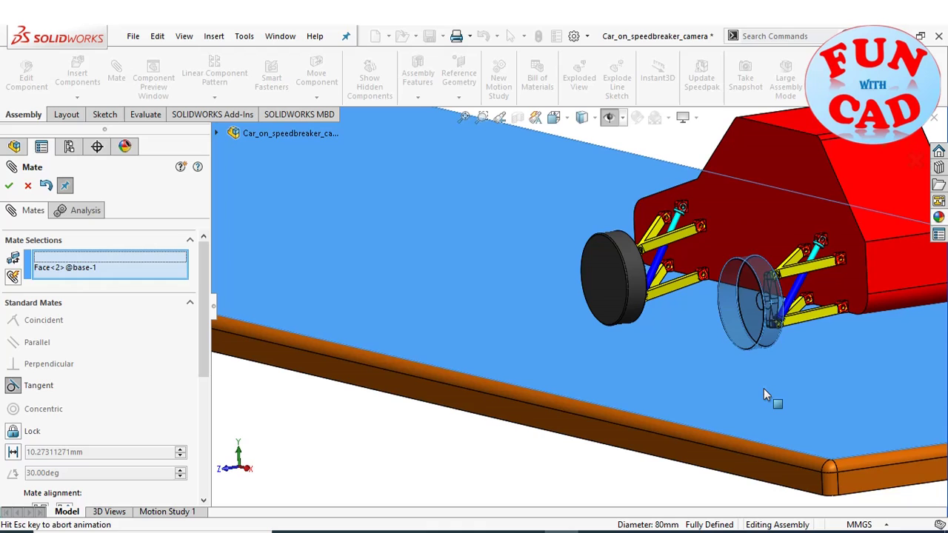
left_click(8, 186)
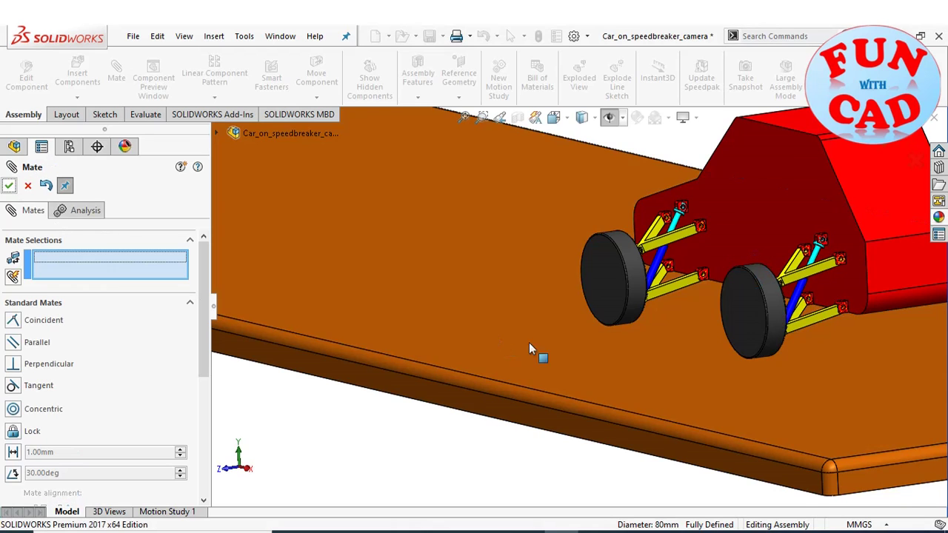
Add tangent mates for the two wheels on the other side against the base's top face.
scroll(563, 359, "up", 3)
scroll(770, 255, "down", 2)
middle_click_drag(822, 244, 885, 288)
scroll(888, 290, "down", 3)
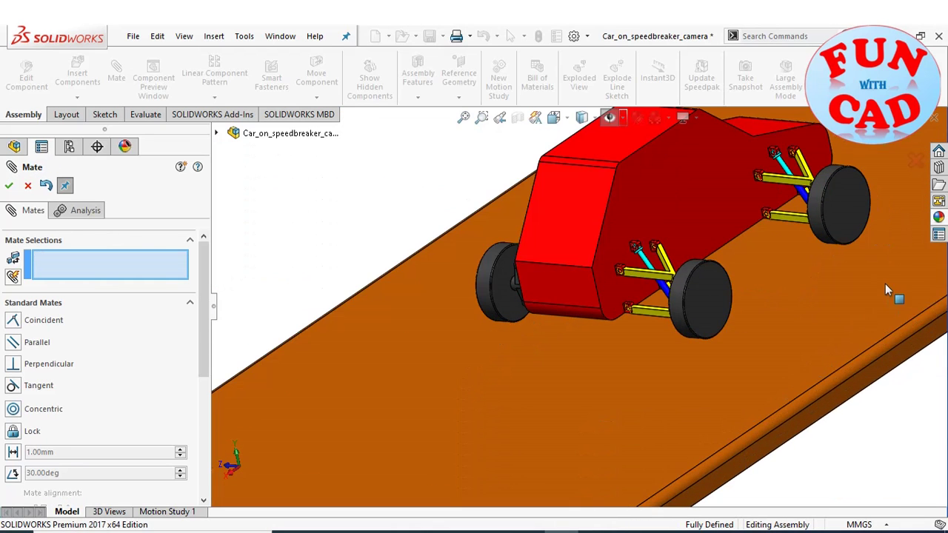
left_click(682, 315)
left_click(679, 352)
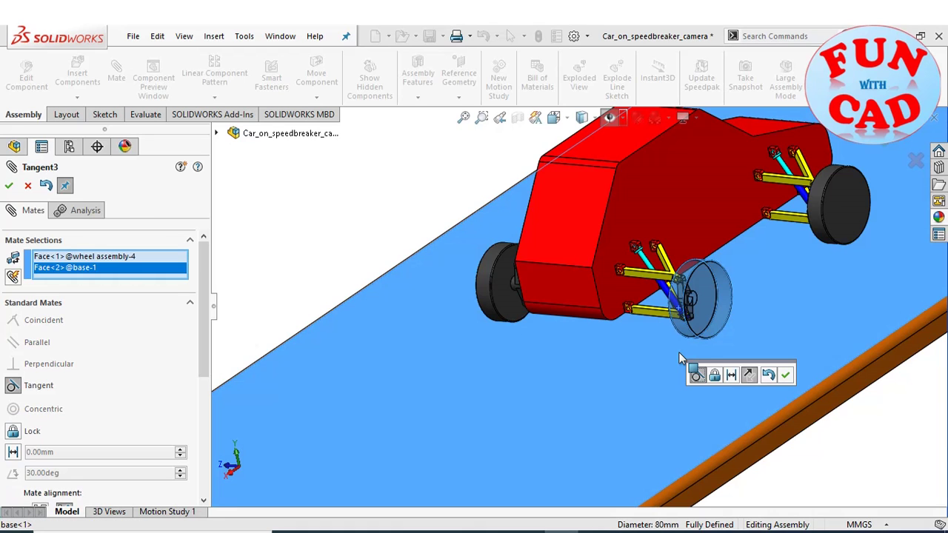
left_click(9, 186)
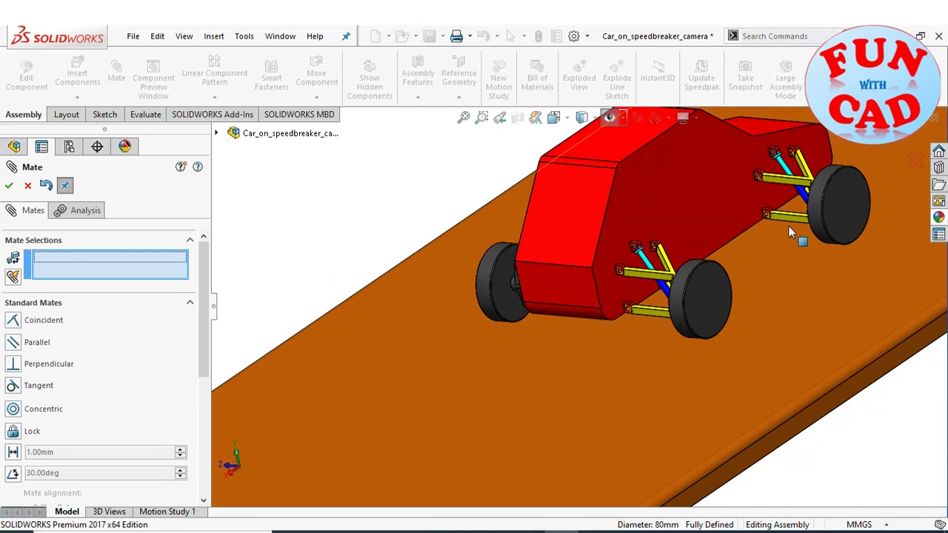
left_click(819, 235)
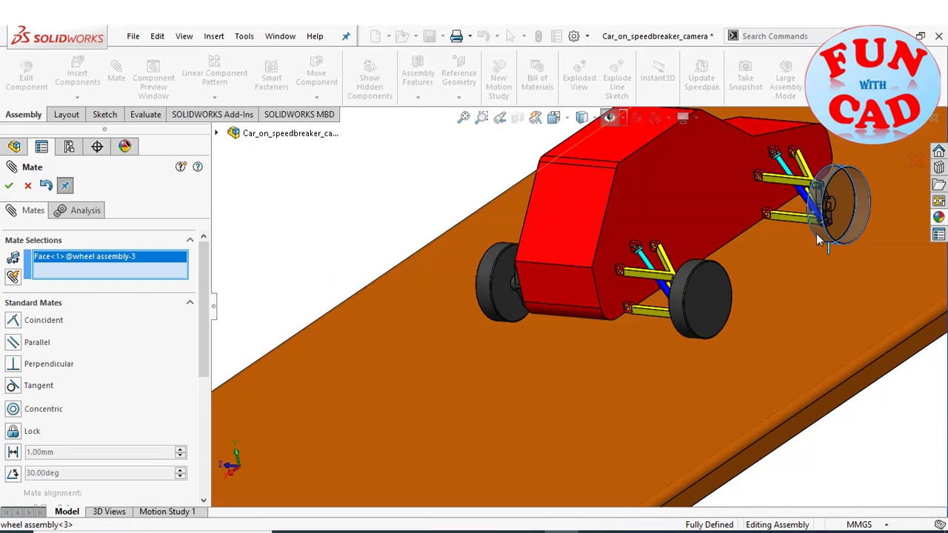
left_click(827, 289)
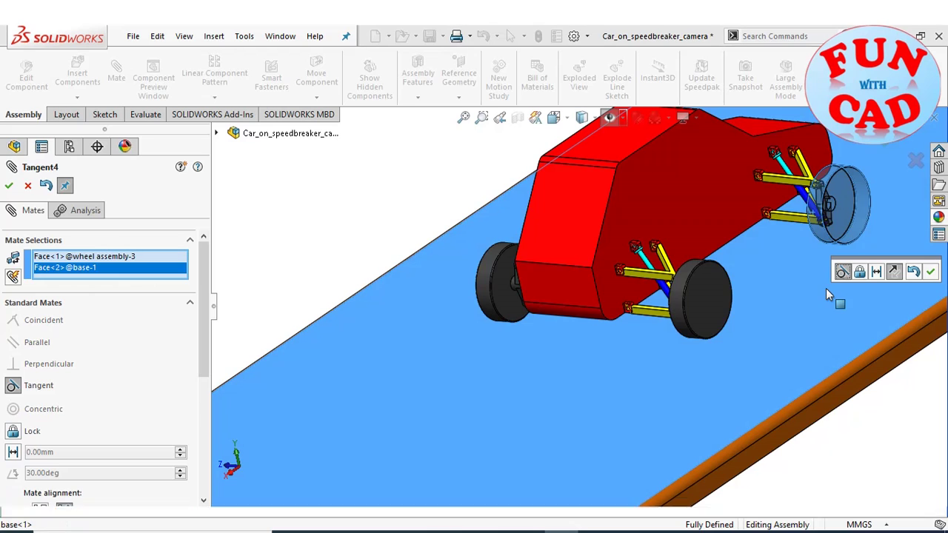
left_click(10, 187)
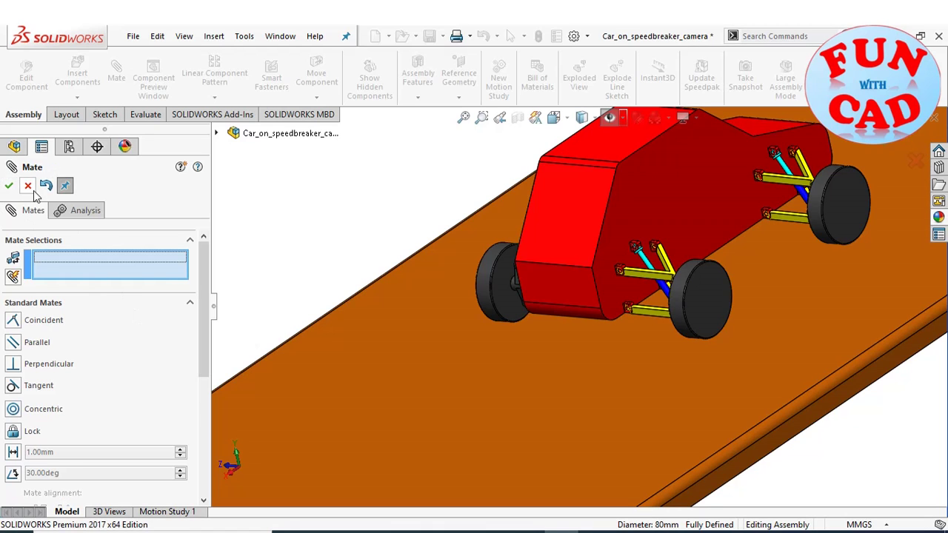
Close the mate command, switch to Front view and expand the Mates folder.
key("Escape")
key("ctrl+1")
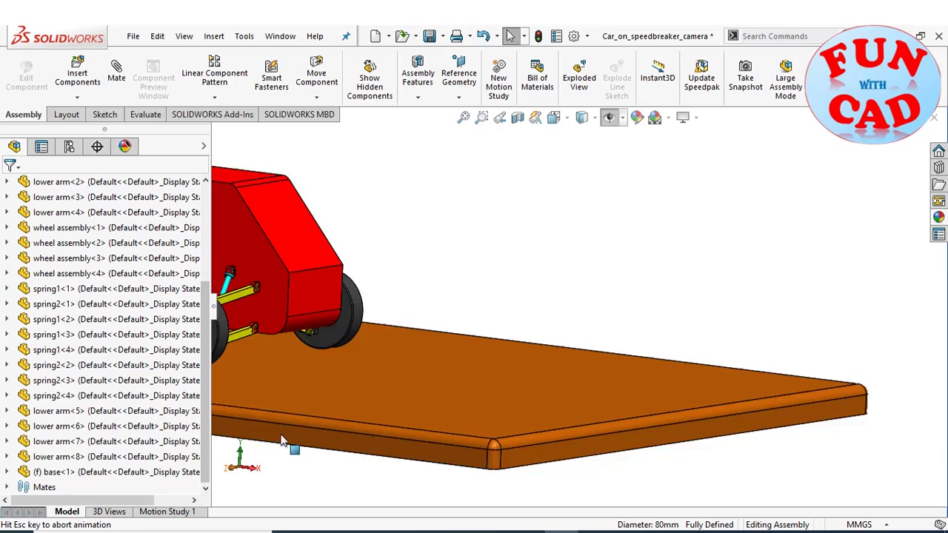
scroll(333, 318, "up", 5)
scroll(392, 304, "down", 4)
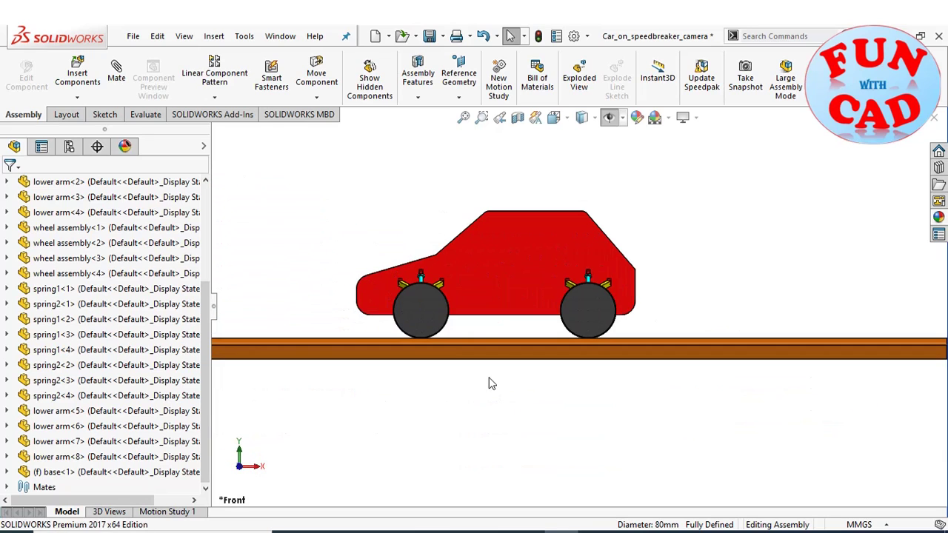
left_click(8, 488)
scroll(96, 437, "down", 5)
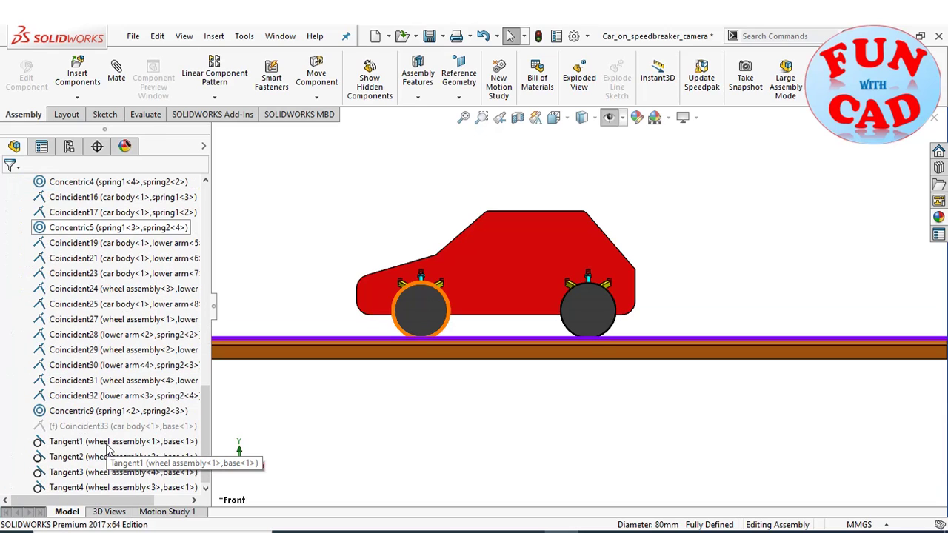
Select Tangent1 through Tangent4 and suppress them.
left_click(107, 443)
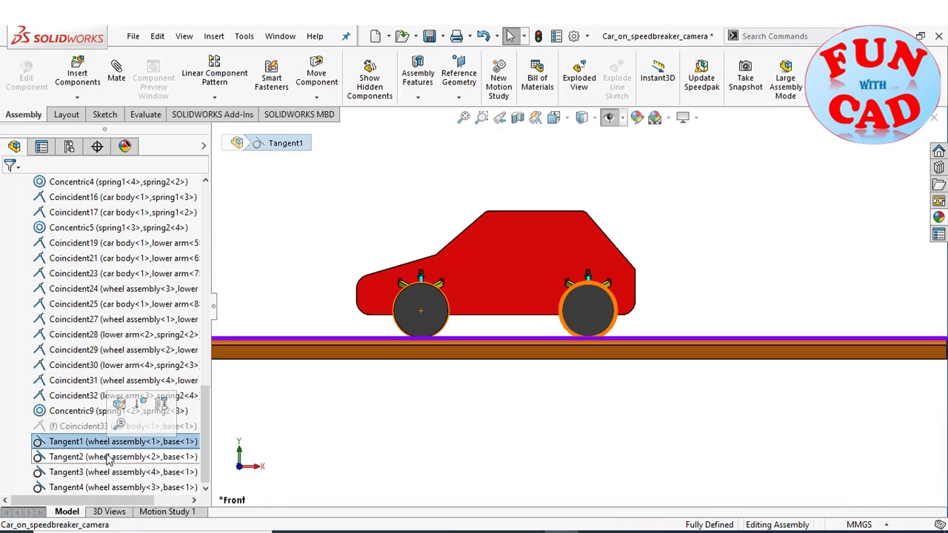
left_click(111, 457, "ctrl")
left_click(115, 487, "ctrl")
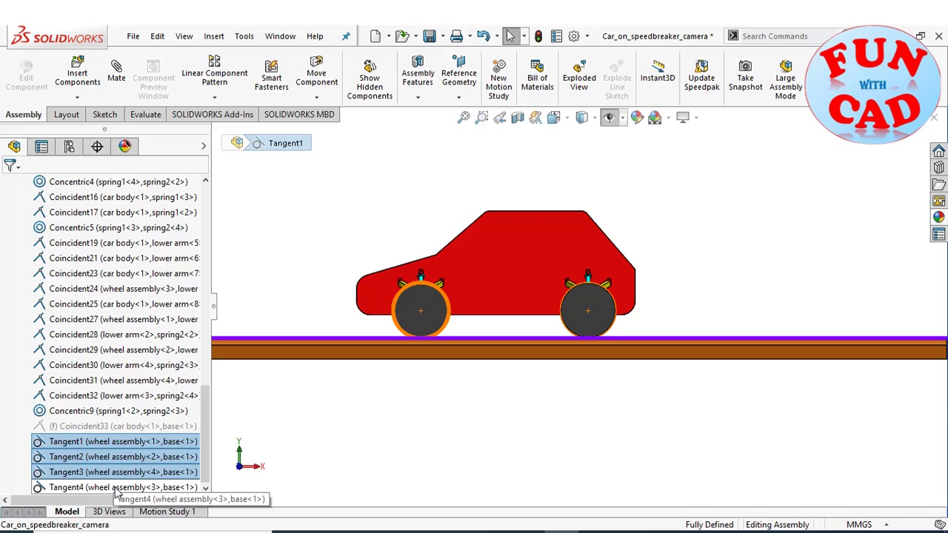
left_click(119, 473, "ctrl")
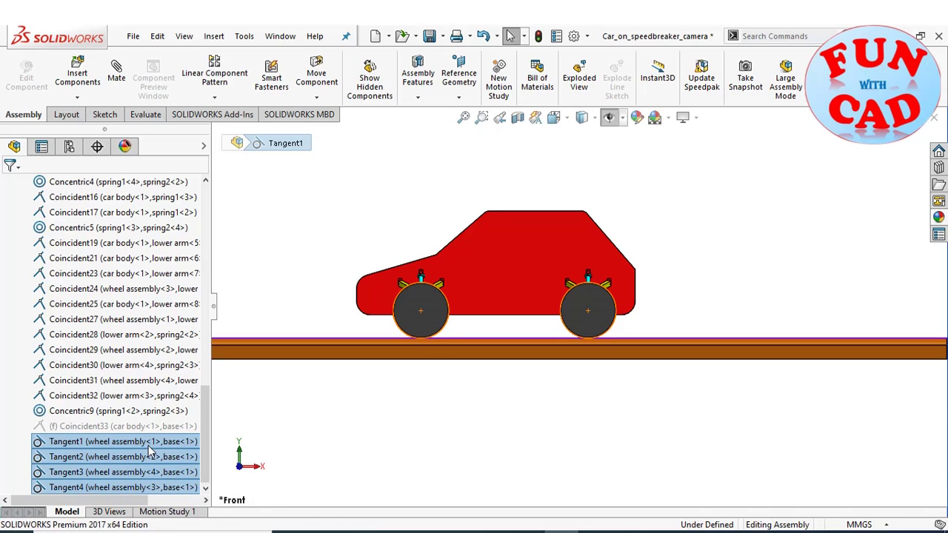
left_click(148, 452)
scroll(408, 438, "up", 5)
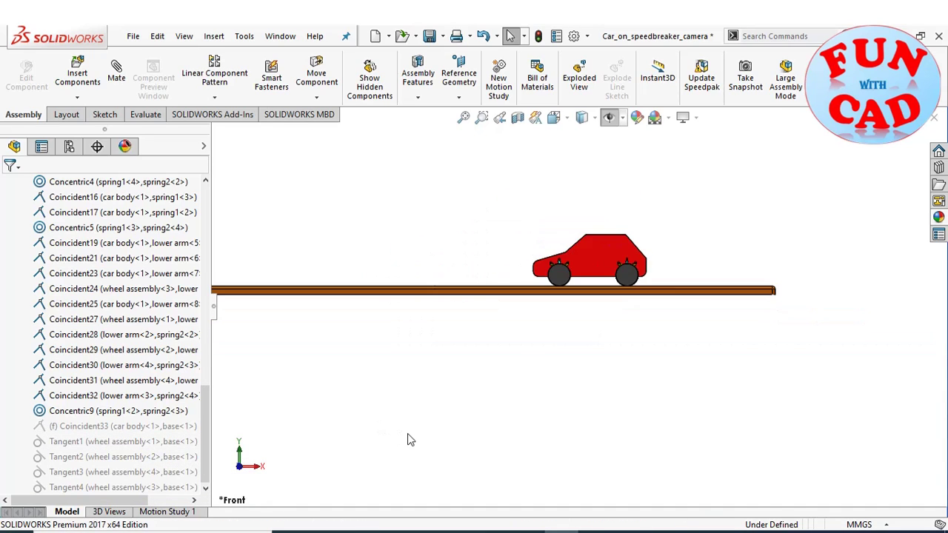
scroll(548, 249, "down", 6)
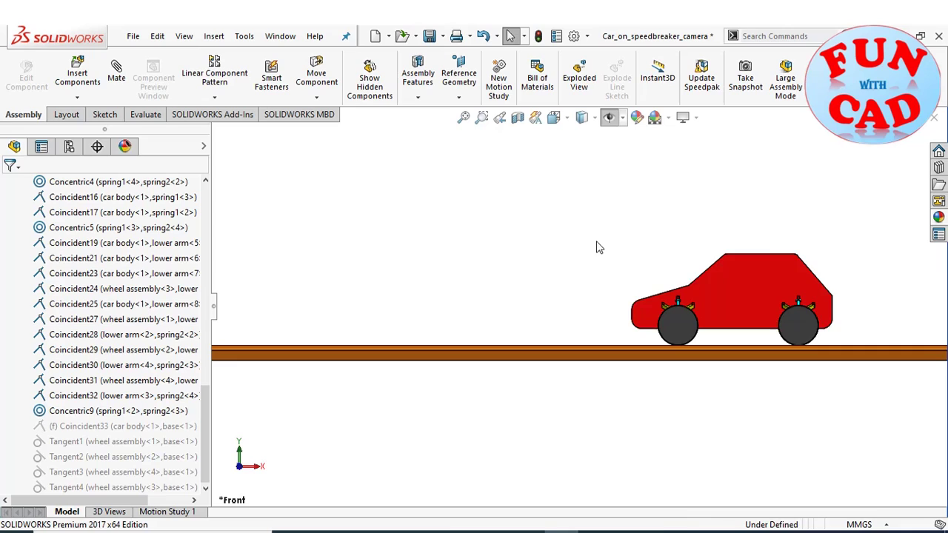
middle_click_drag(600, 247, 626, 256)
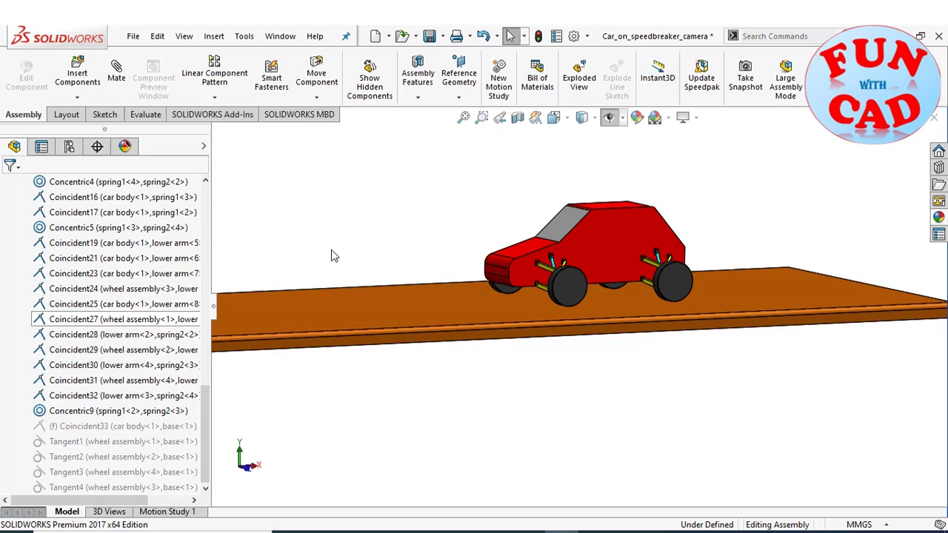
Set car body<1> to Float in the FeatureManager tree and zoom out to the whole base.
left_click(100, 304)
scroll(100, 310, "up", 3)
scroll(100, 308, "up", 7)
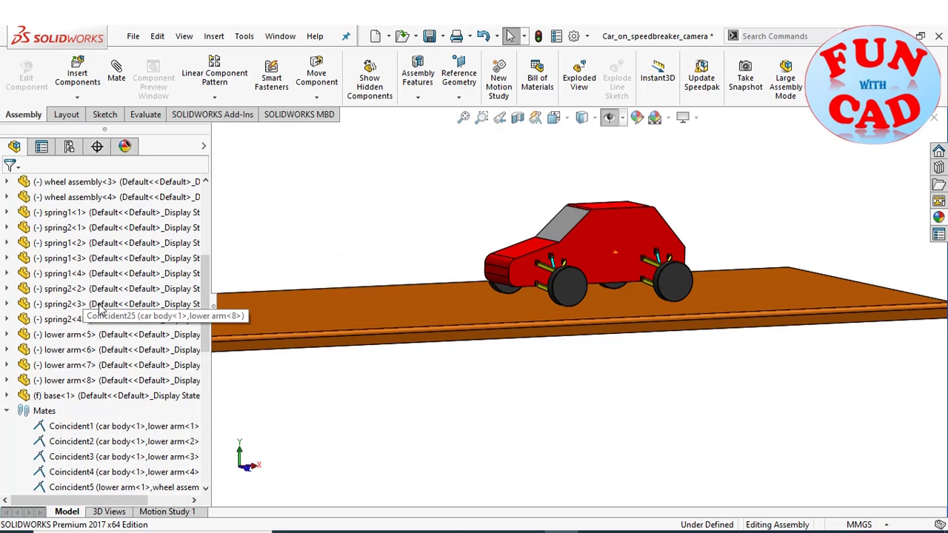
left_click(87, 400)
scroll(88, 404, "up", 5)
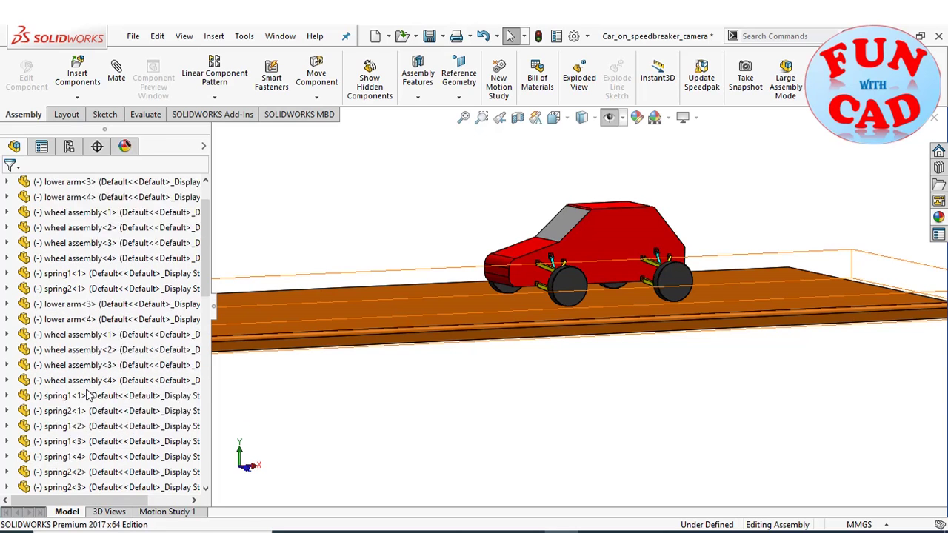
left_click(79, 309)
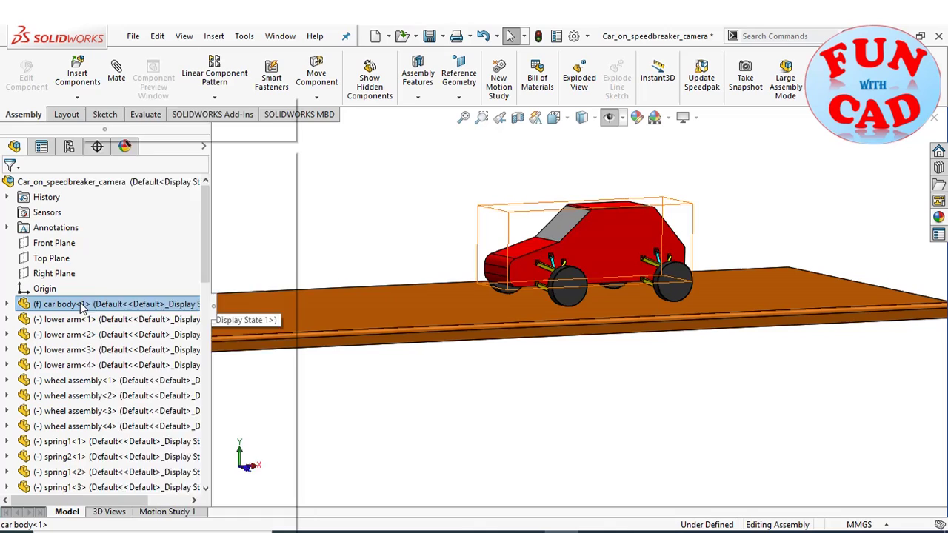
right_click(81, 309)
left_click(117, 297)
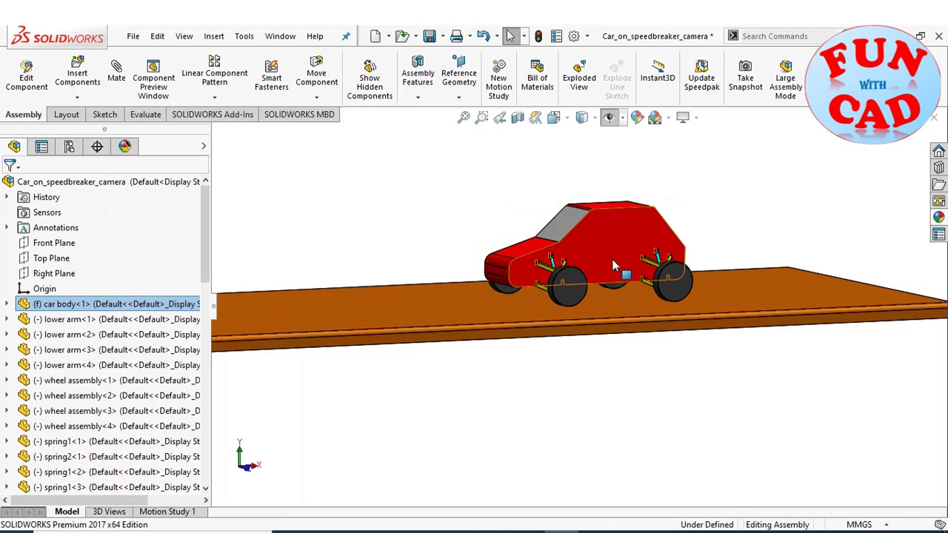
key("z")
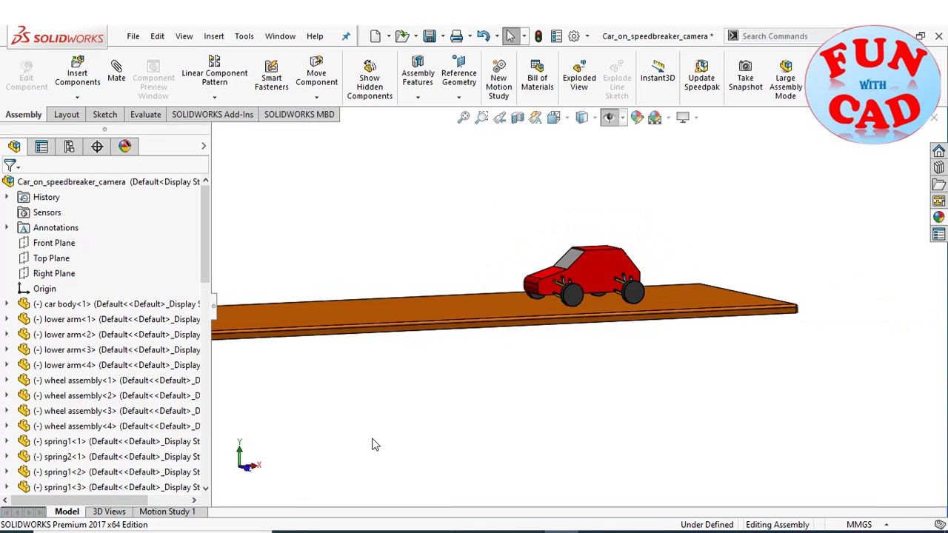
key("z")
key("z")
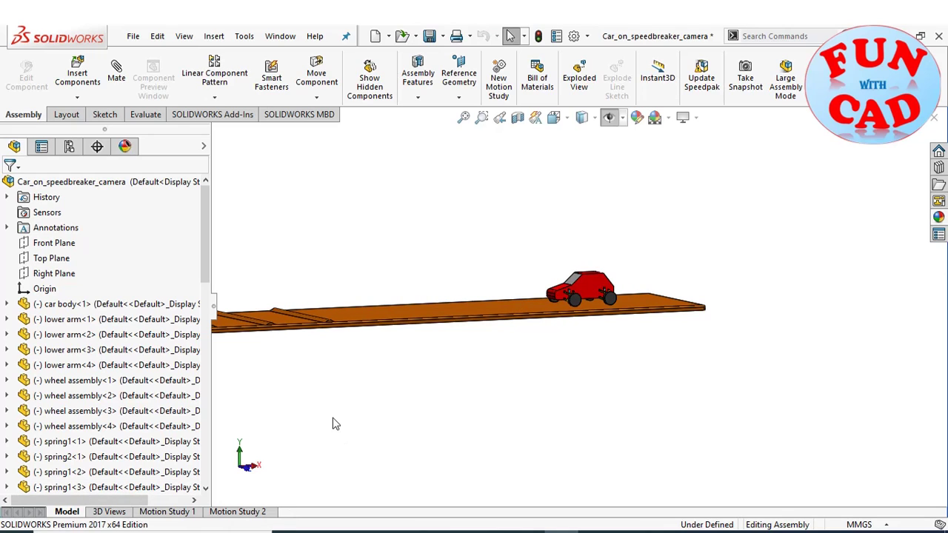
Switch Motion Study 2 to Basic Motion in front view and bring up its study properties.
left_click(251, 514)
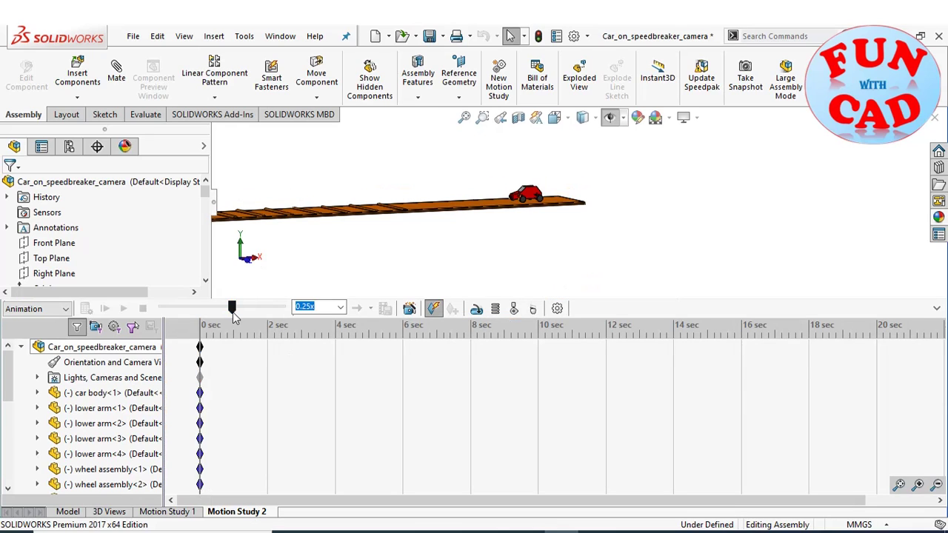
left_click(247, 261)
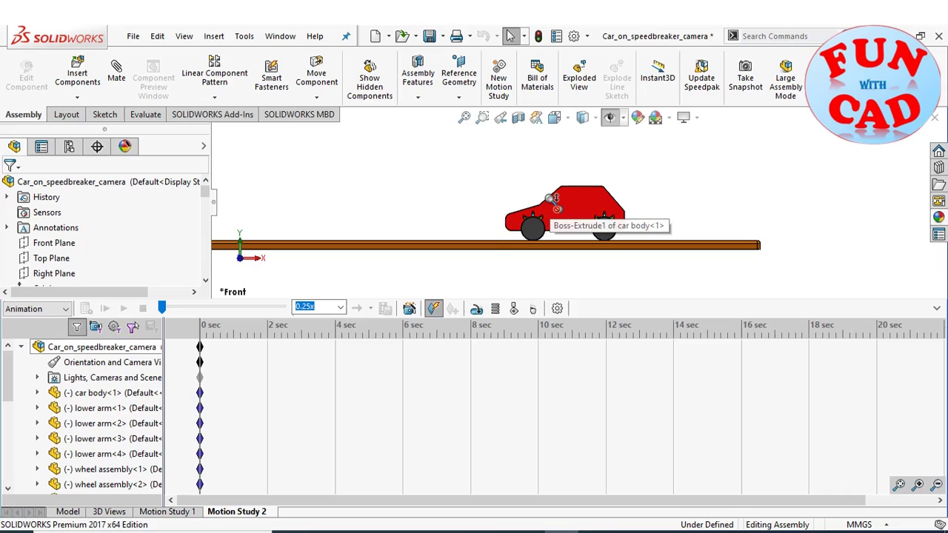
left_click(45, 309)
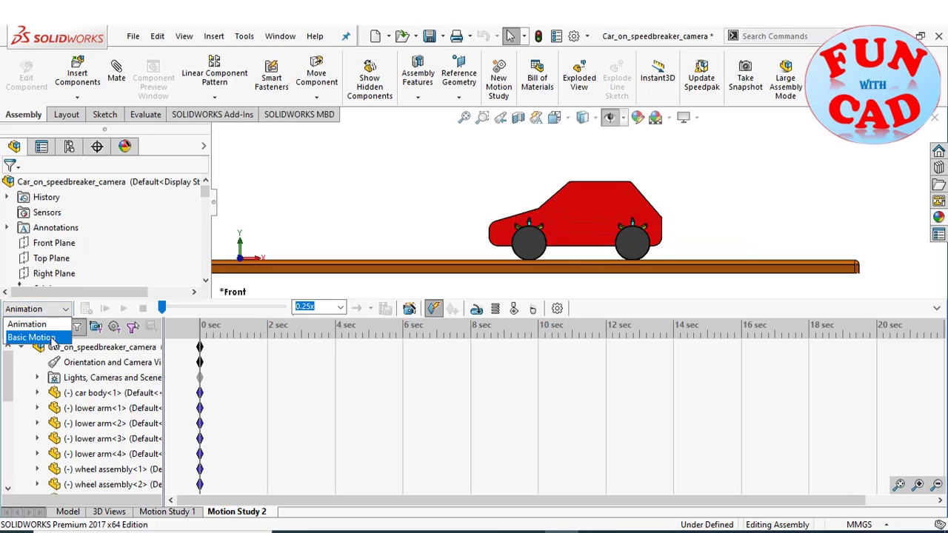
left_click(52, 338)
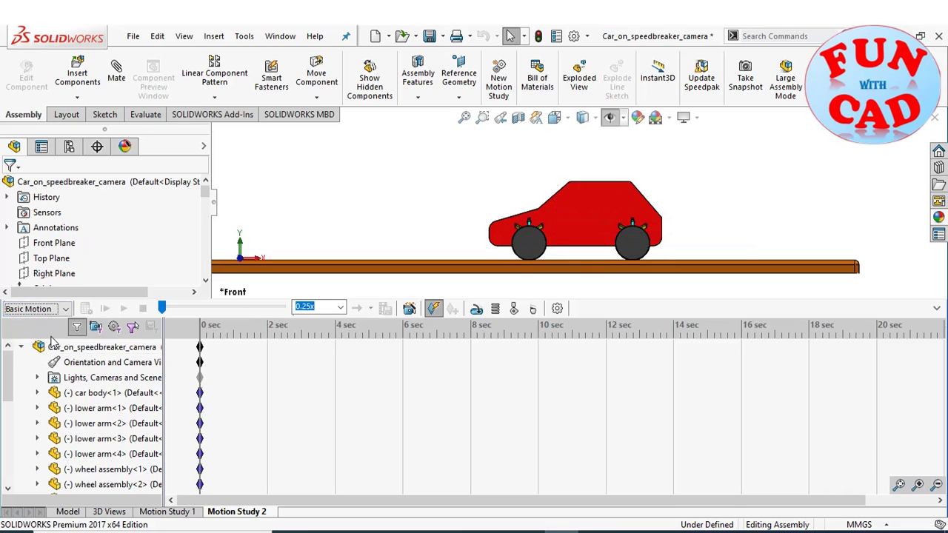
left_click(558, 310)
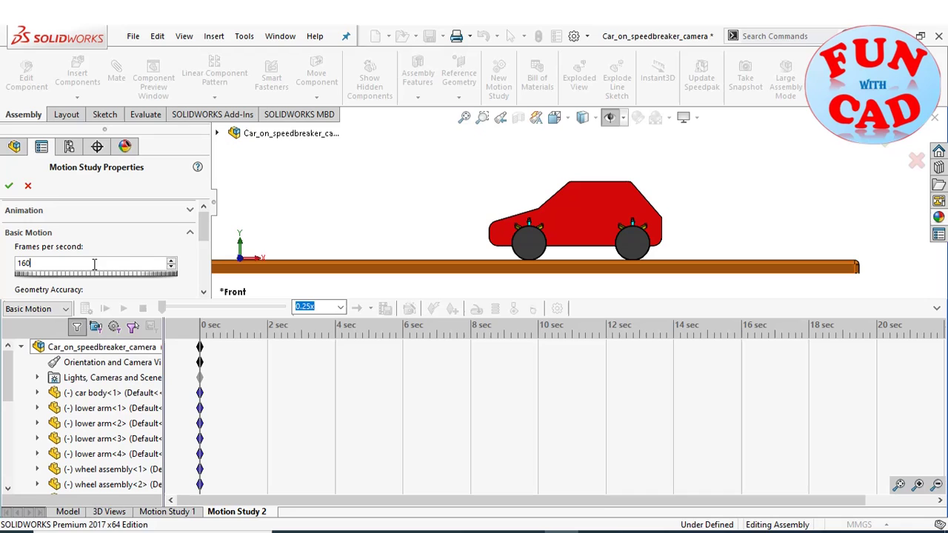
Set Geometry Accuracy and 3D Contact Resolution to High at 160 fps and accept.
left_click_drag(204, 244, 204, 259)
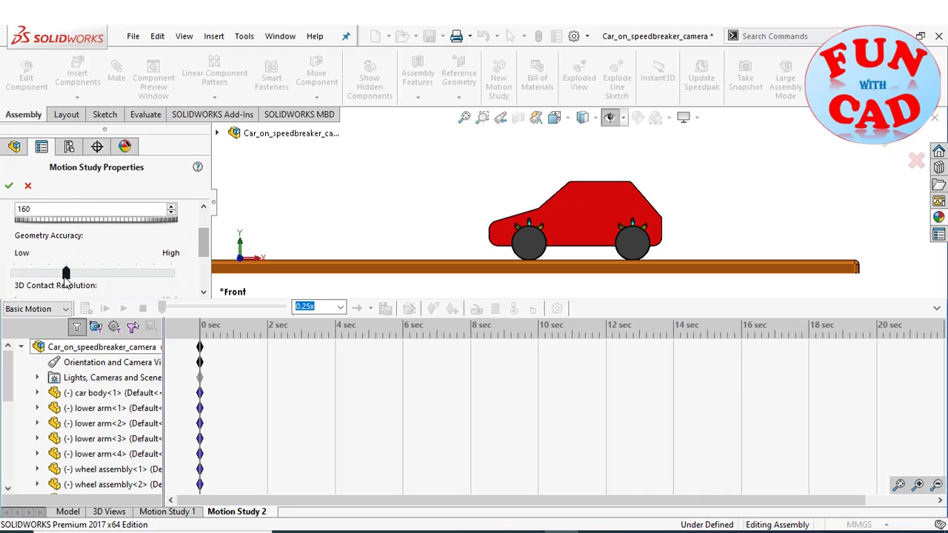
left_click_drag(67, 273, 205, 267)
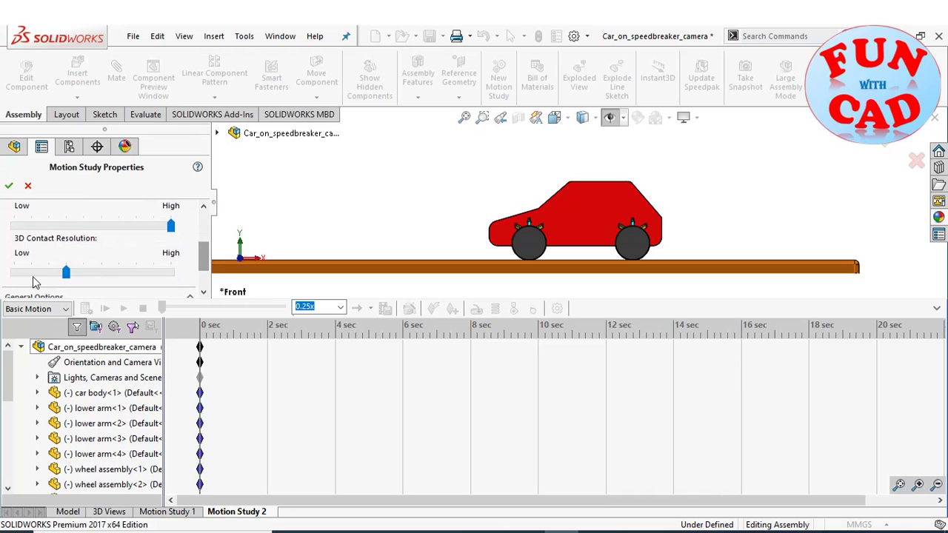
left_click_drag(65, 272, 171, 273)
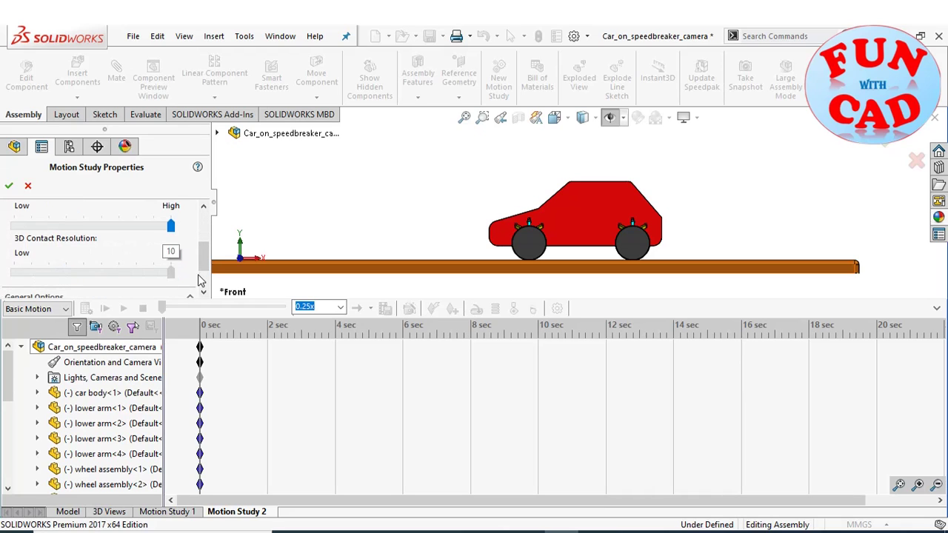
left_click(9, 185)
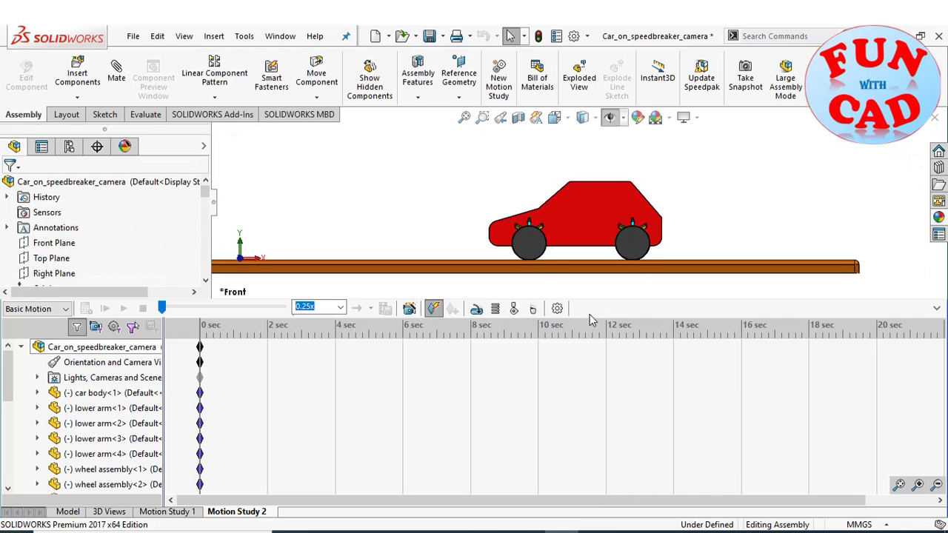
Create Solid Body Contact12 between the four wheel assemblies and the base plate.
left_click(518, 311)
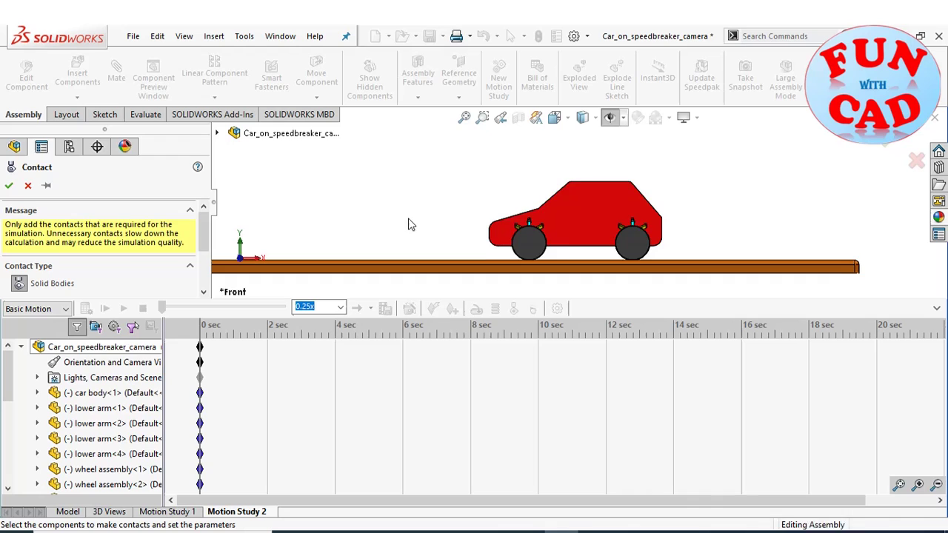
middle_click_drag(411, 224, 379, 236)
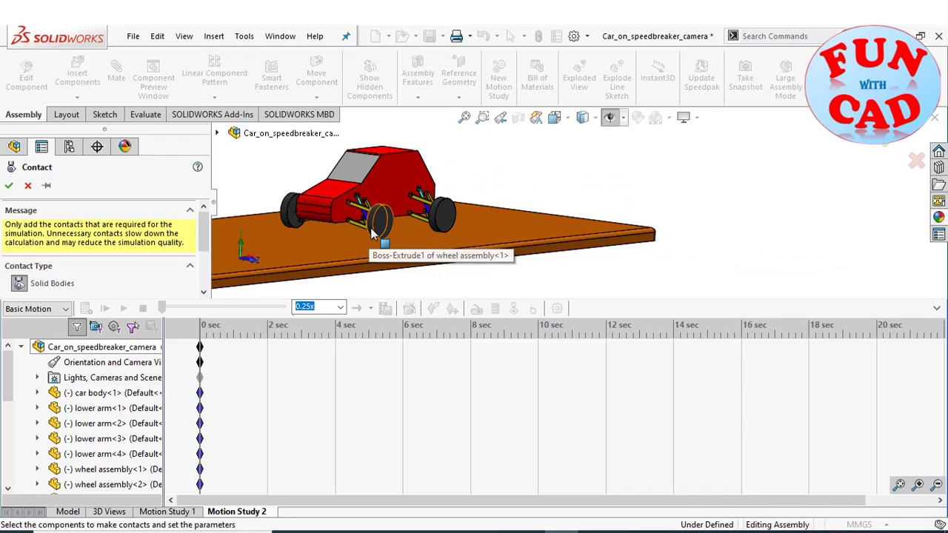
left_click(374, 234)
left_click(355, 248)
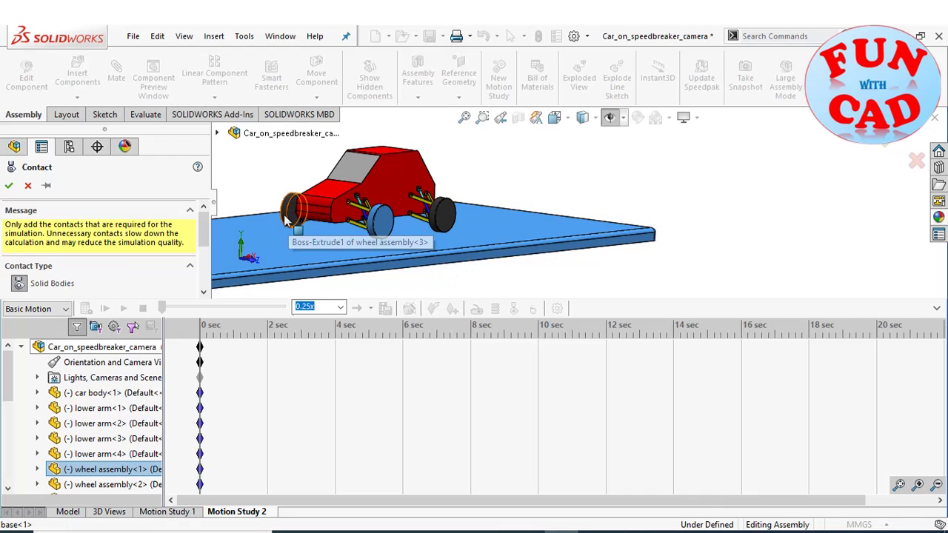
left_click(286, 219)
left_click(444, 215)
mouse_move(540, 170)
middle_mouse_down()
mouse_move(511, 180)
mouse_move(531, 176)
middle_mouse_up()
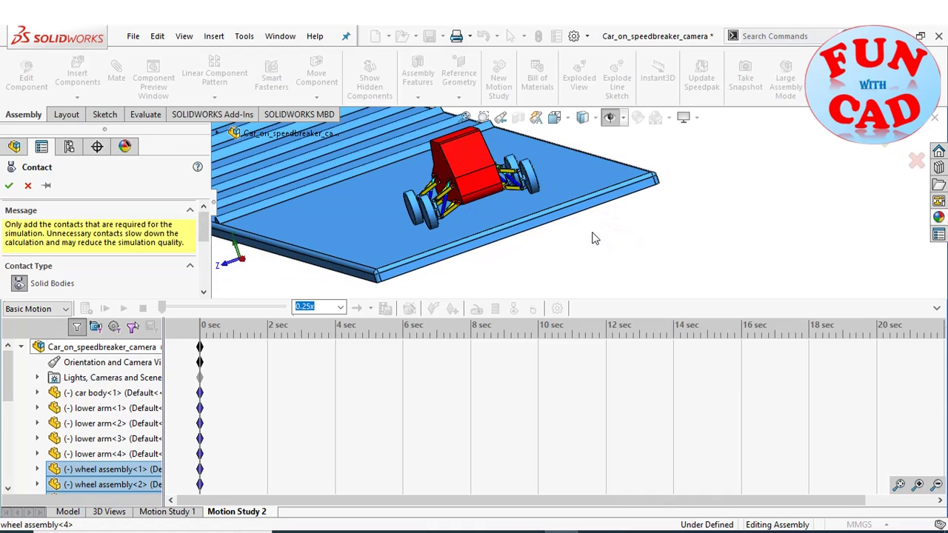
middle_click_drag(593, 239, 498, 408)
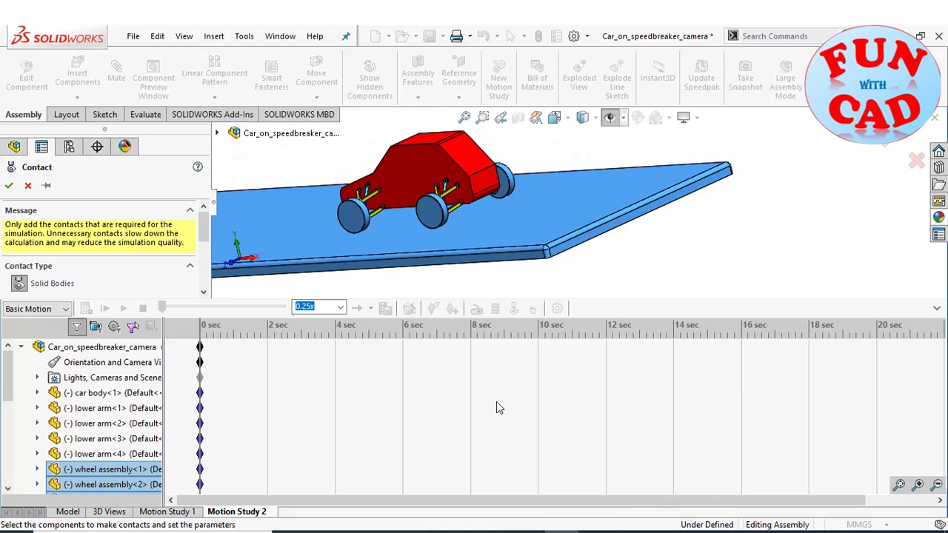
scroll(205, 233, "down", 3)
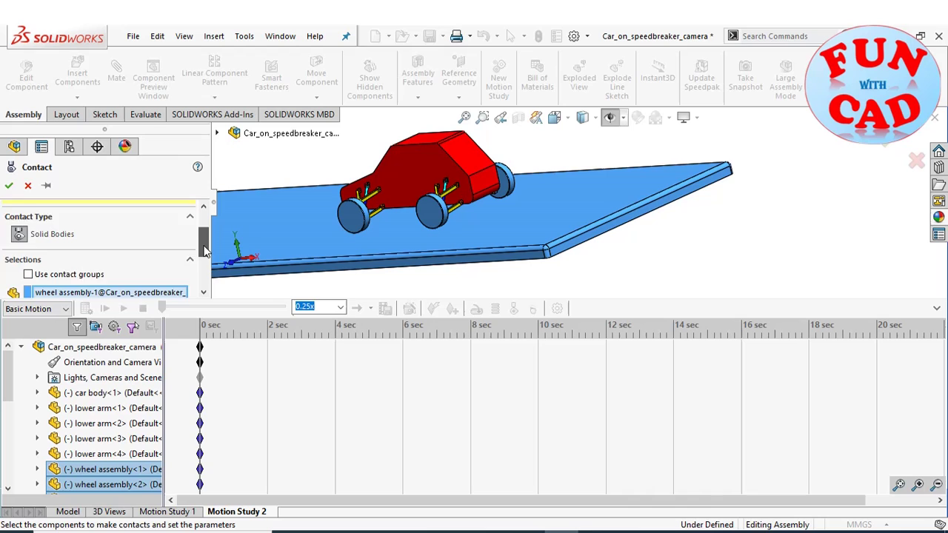
left_click(9, 187)
scroll(593, 281, "up", 5)
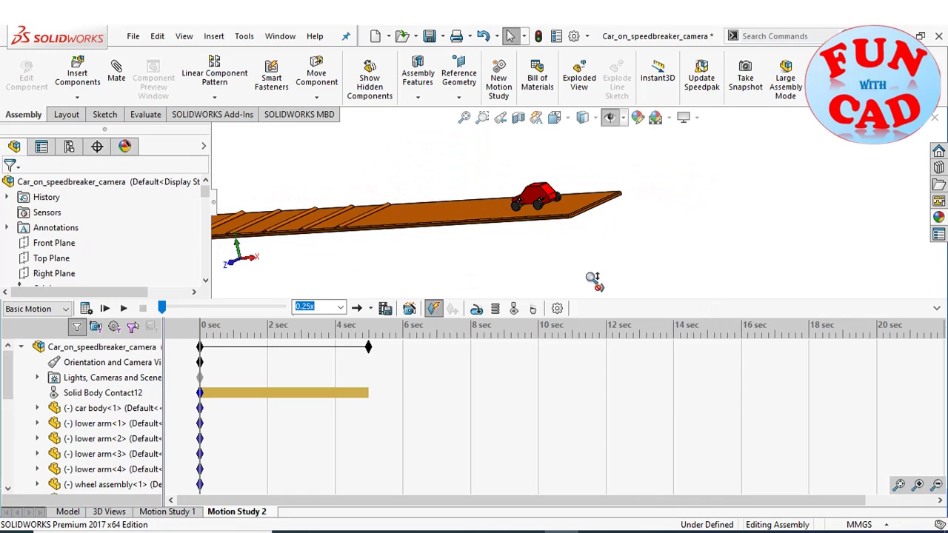
Add a Gravity feature acting along X at 500 mm/s^2 to Motion Study 2.
left_click(533, 309)
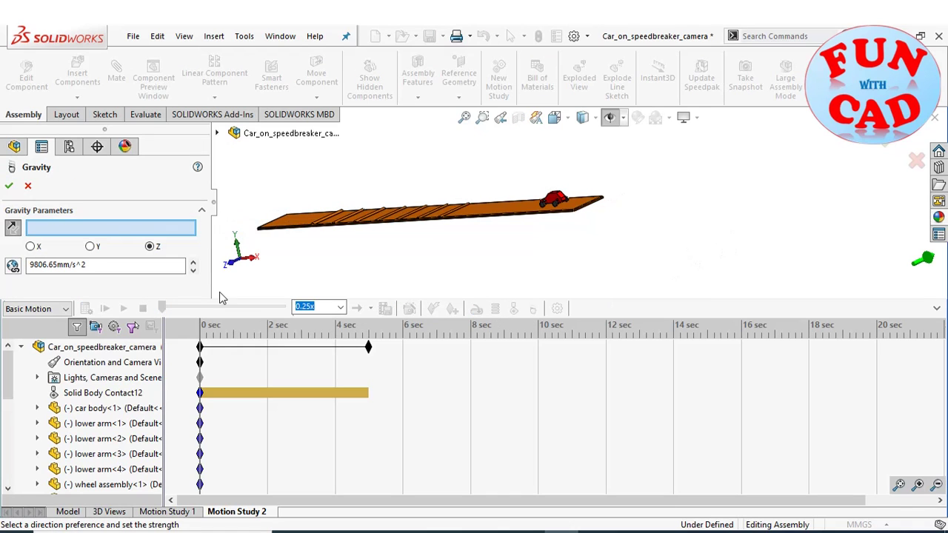
left_click(233, 267)
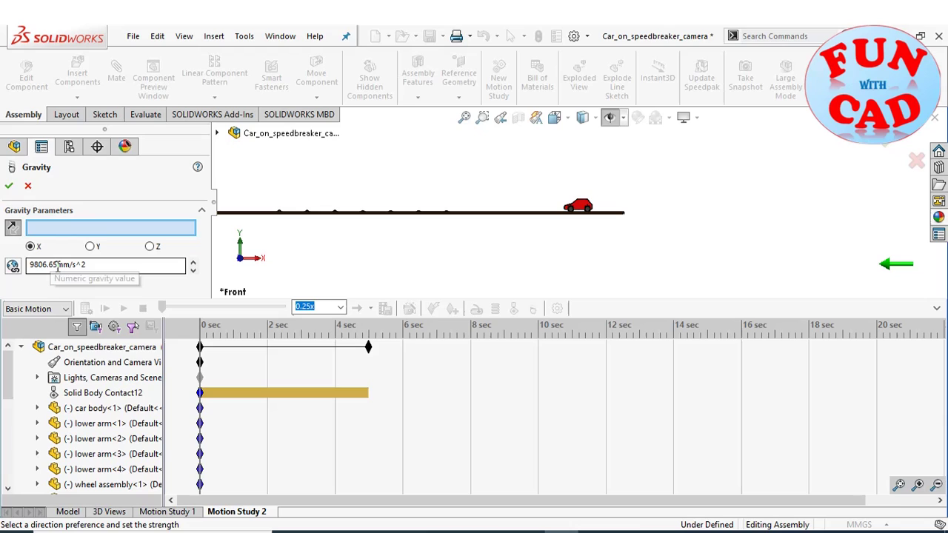
left_click_drag(57, 265, 29, 266)
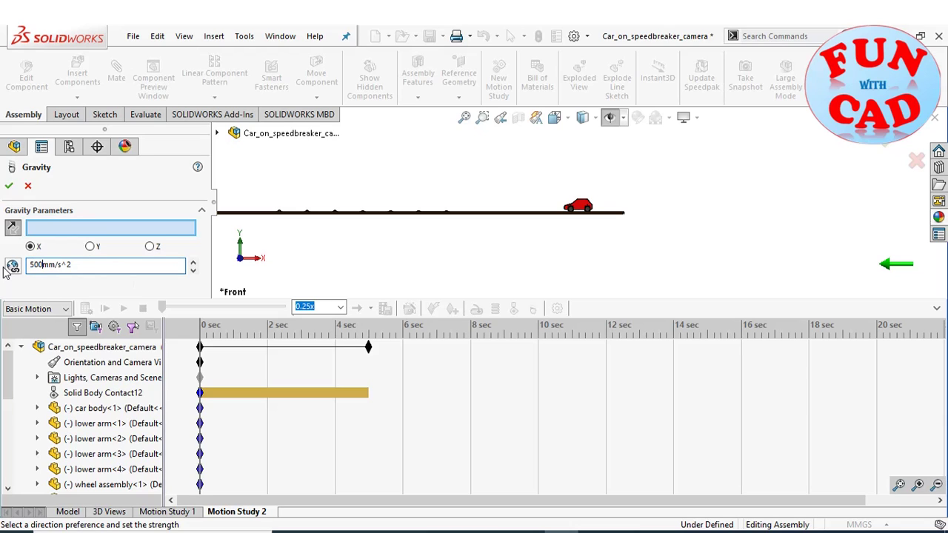
left_click(10, 185)
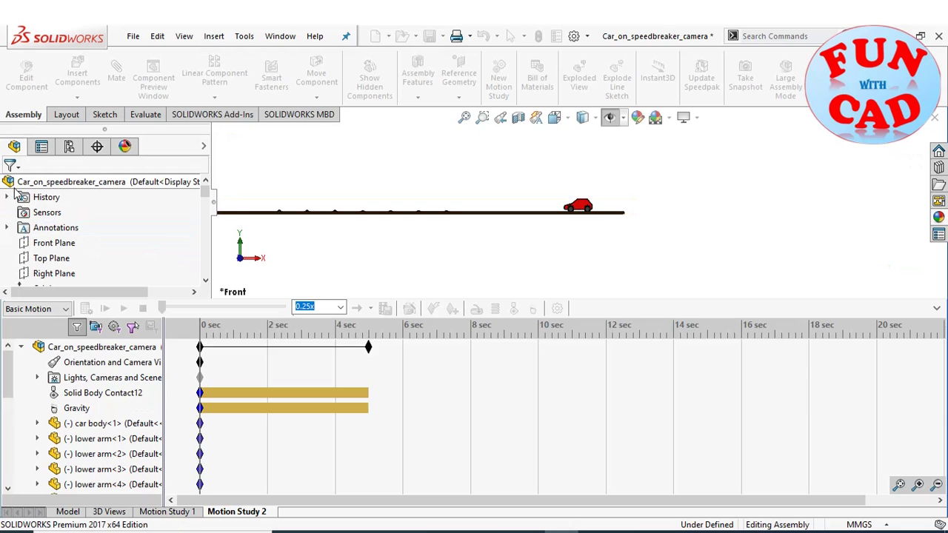
scroll(578, 209, "down", 5)
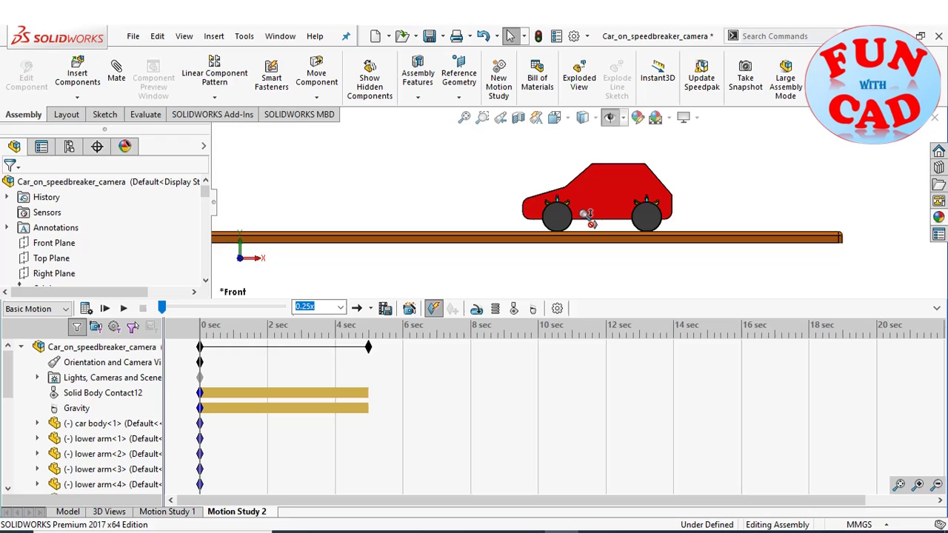
middle_click_drag(460, 205, 486, 259)
scroll(489, 267, "down", 5)
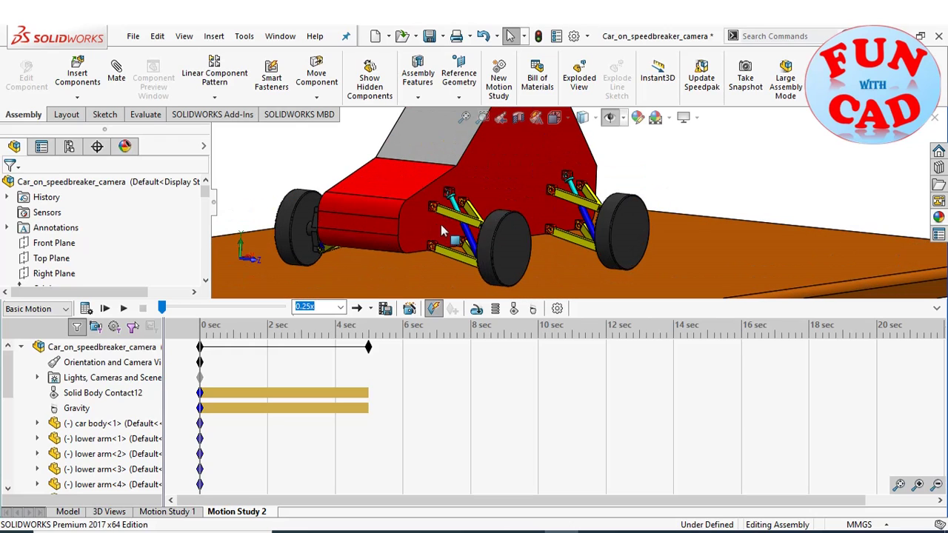
Add a linear spring along one front shock absorber with stiffness 10.00 N/mm.
left_click(496, 309)
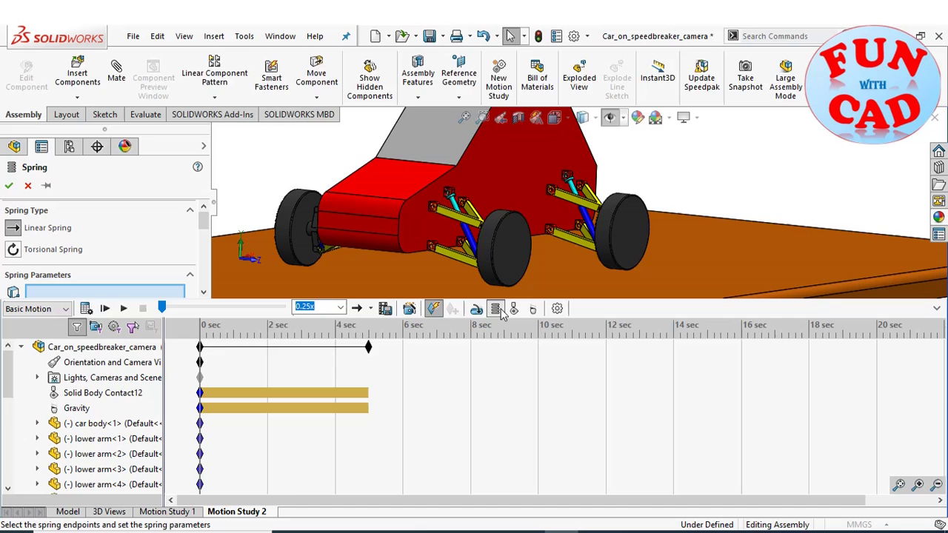
scroll(206, 225, "down", 3)
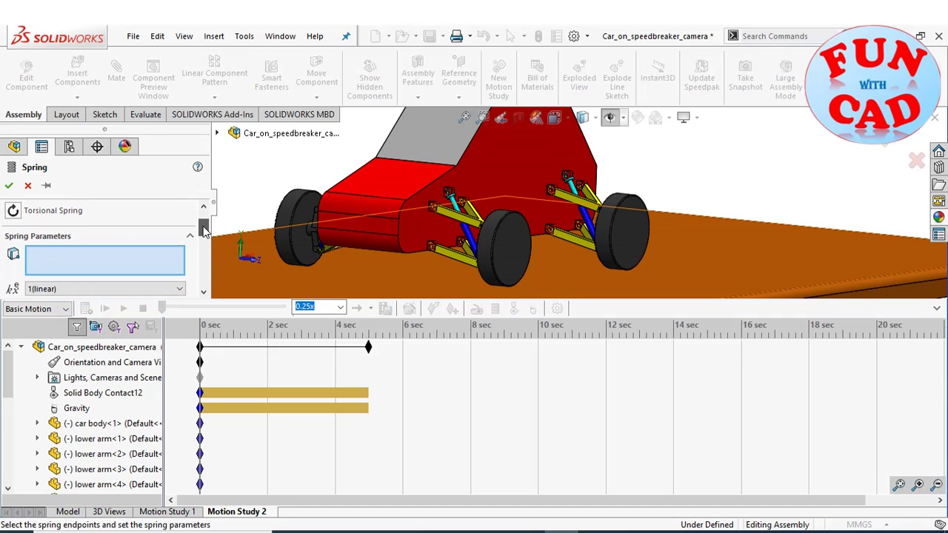
scroll(449, 206, "down", 3)
scroll(450, 206, "down", 2)
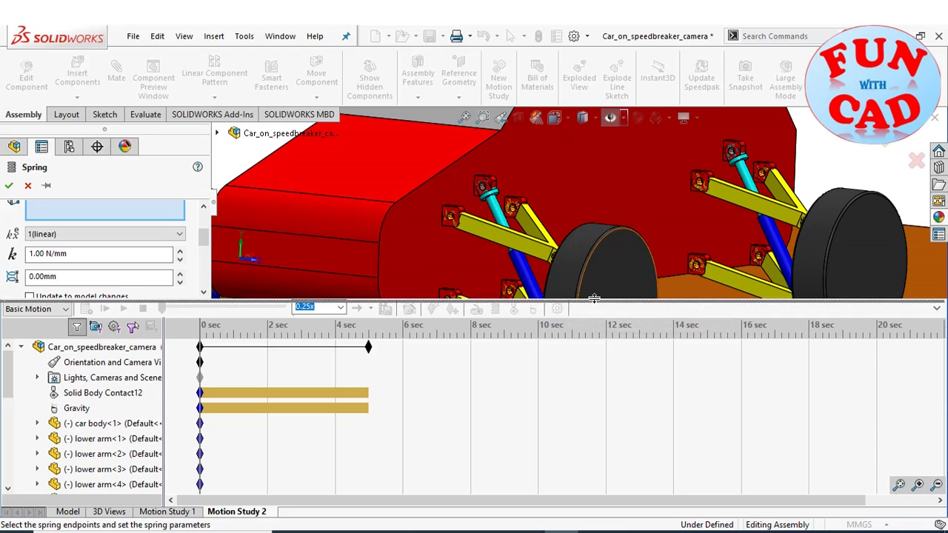
left_click_drag(592, 304, 593, 379)
scroll(530, 317, "up", 3)
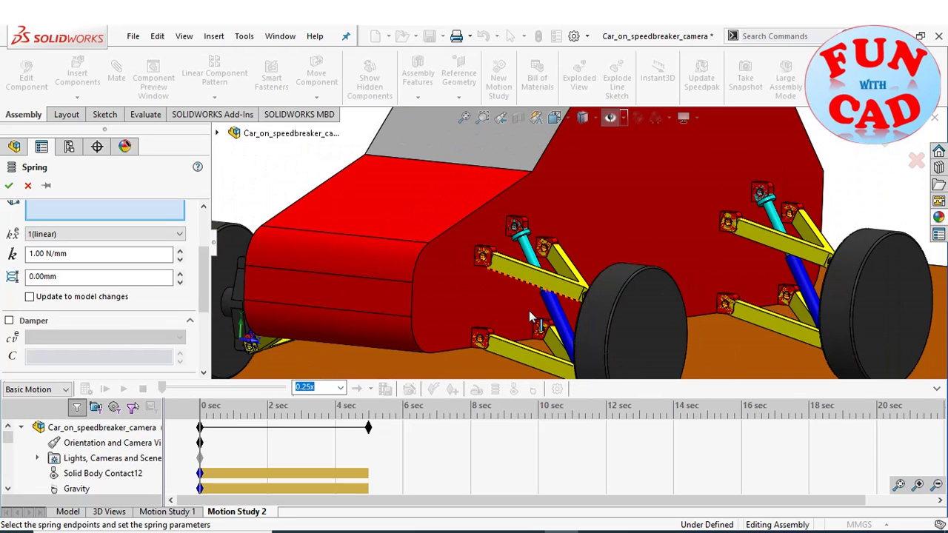
scroll(529, 245, "down", 3)
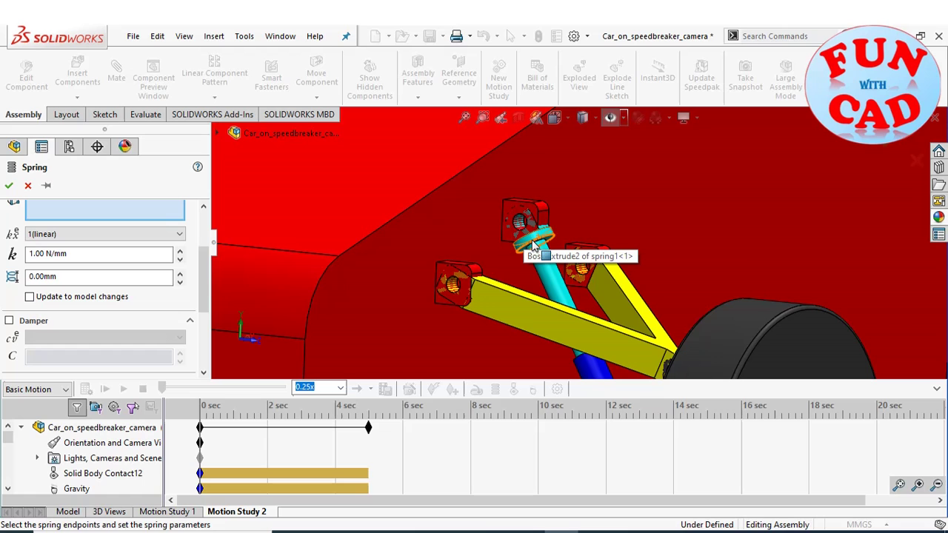
scroll(535, 247, "up", 8)
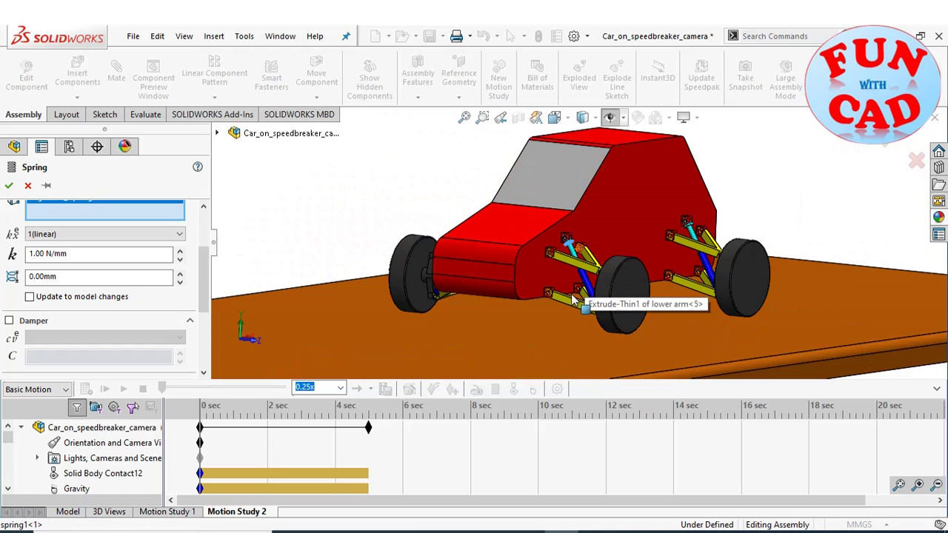
middle_click_drag(572, 349, 589, 300)
scroll(589, 300, "down", 5)
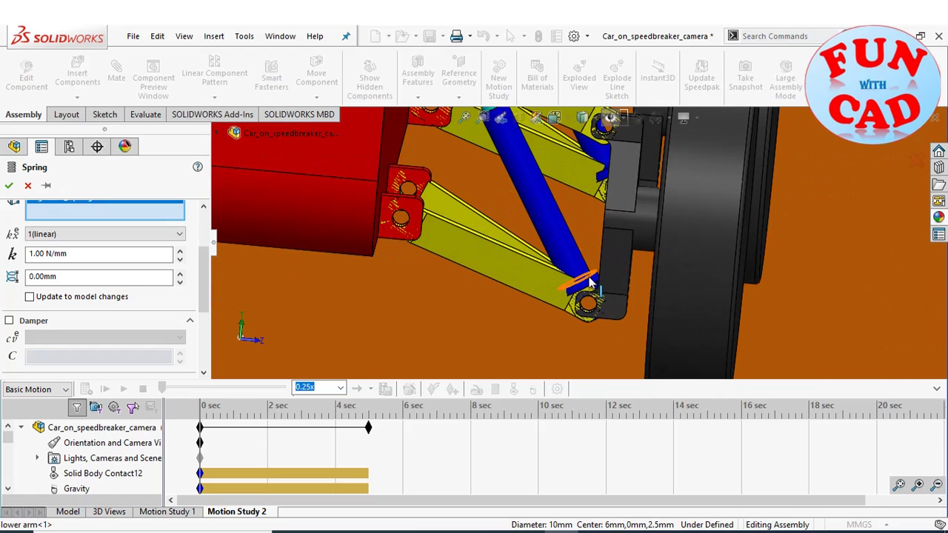
left_click(590, 282)
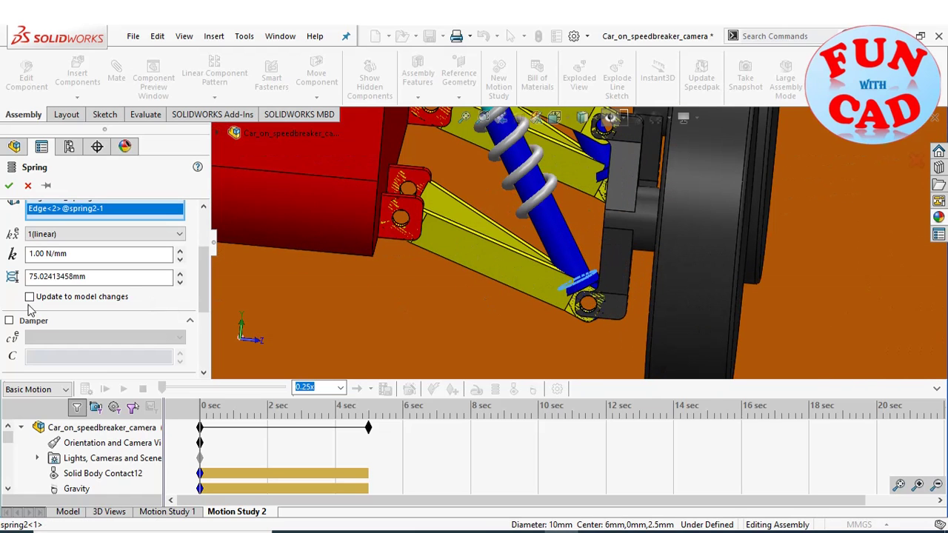
left_click(34, 254)
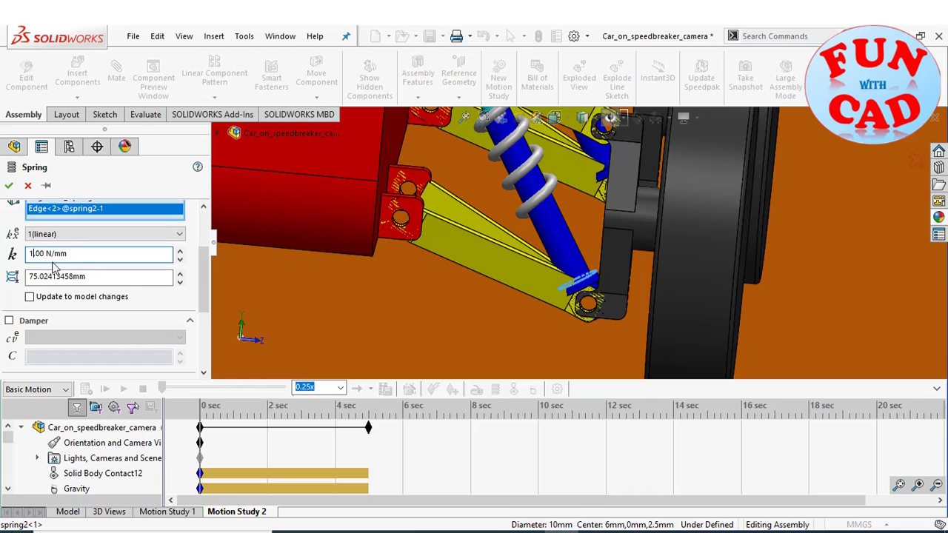
left_click(9, 186)
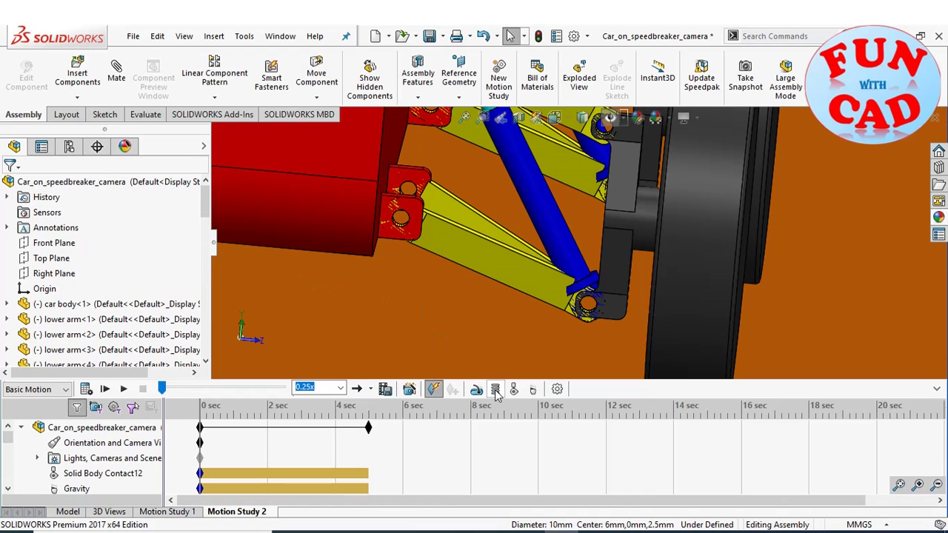
Add a second linear spring across another strut's damper ends, stiffness 10 N/mm.
left_click(496, 390)
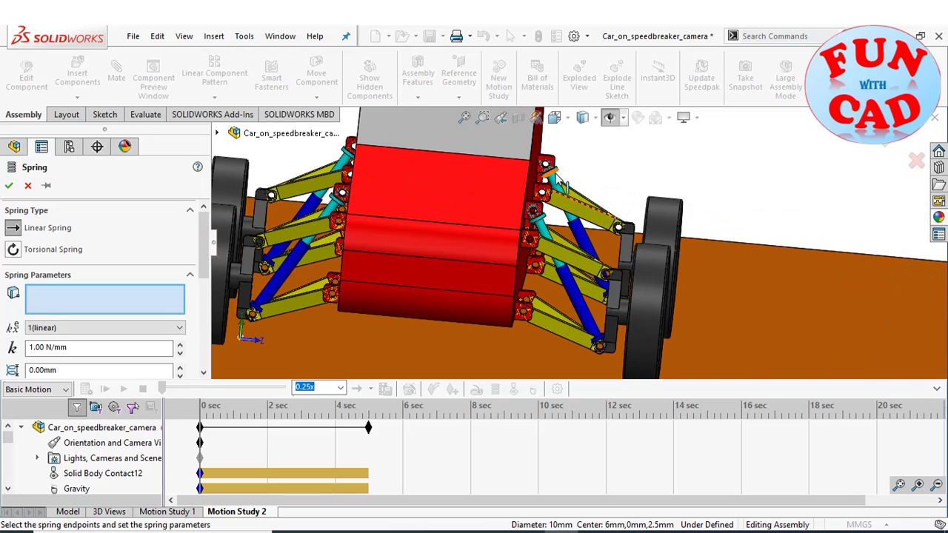
left_click(562, 182)
scroll(601, 270, "down", 3)
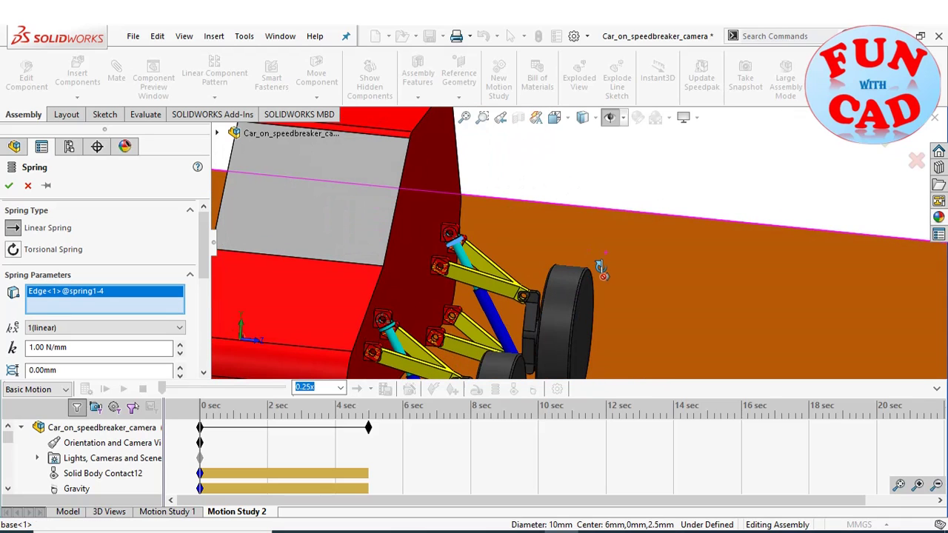
scroll(516, 363, "down", 2)
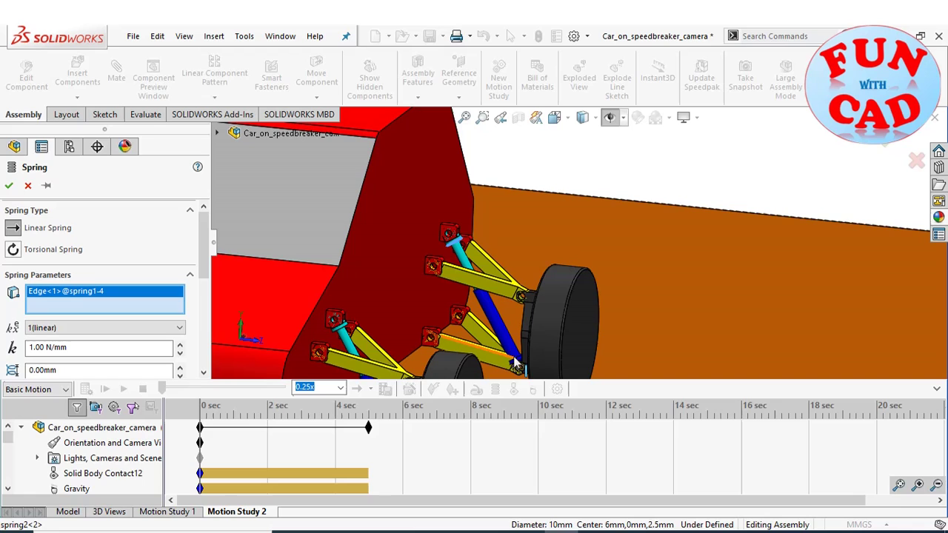
scroll(519, 362, "down", 4)
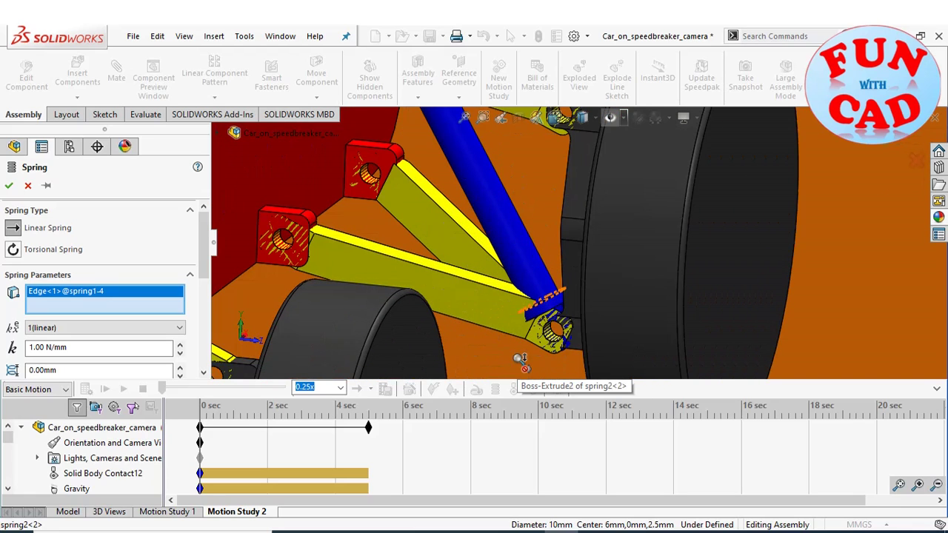
left_click(557, 300)
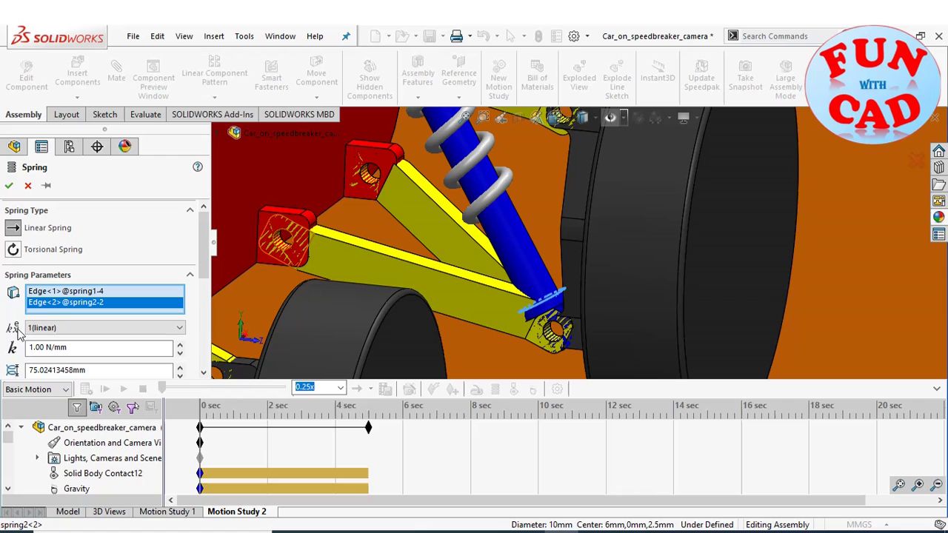
left_click(32, 347)
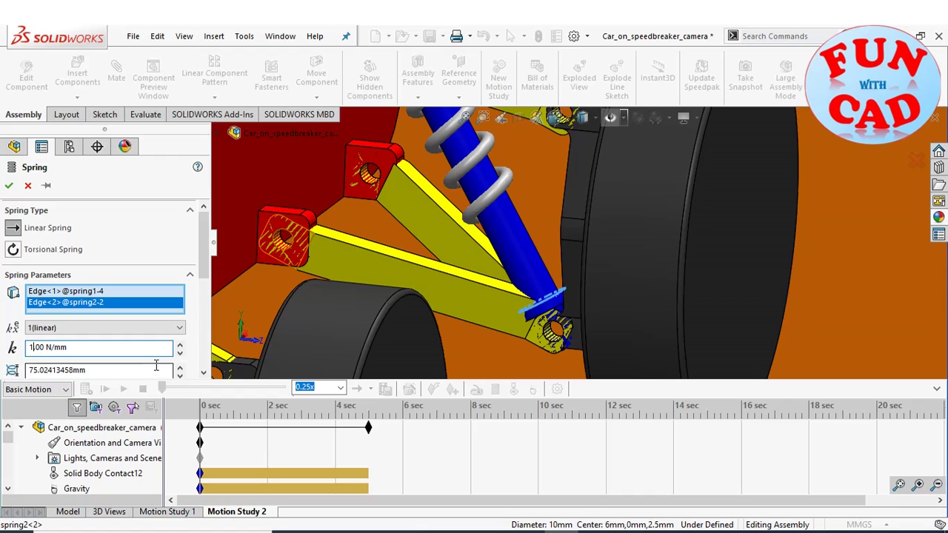
type("0.")
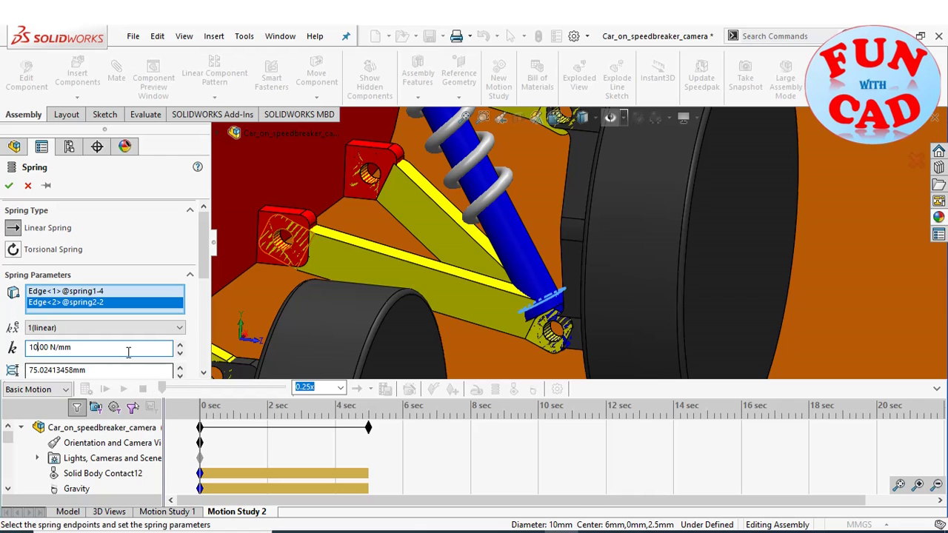
left_click(8, 186)
Add a third linear spring from a rear damper's upper edge to its lower link edge.
scroll(371, 277, "up", 10)
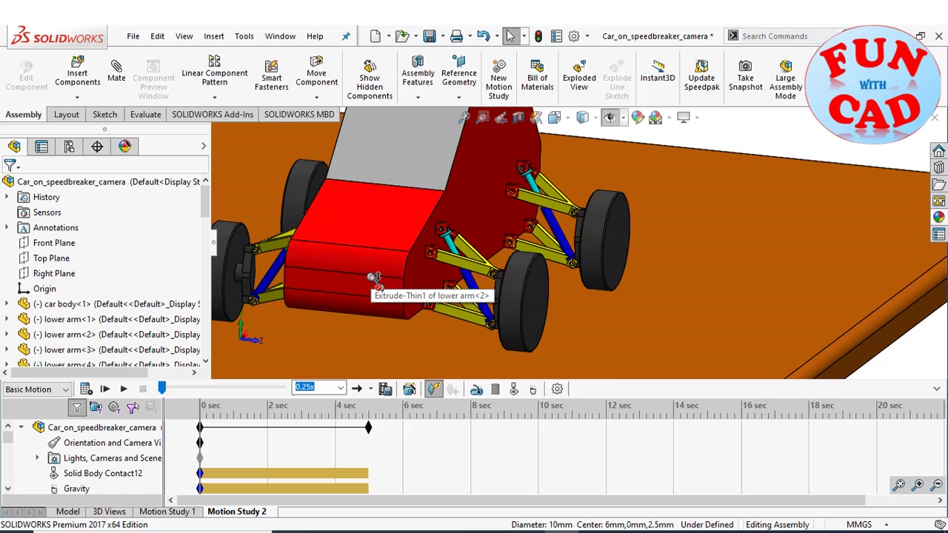
mouse_move(368, 278)
middle_mouse_down()
mouse_move(381, 272)
mouse_move(377, 283)
middle_mouse_up()
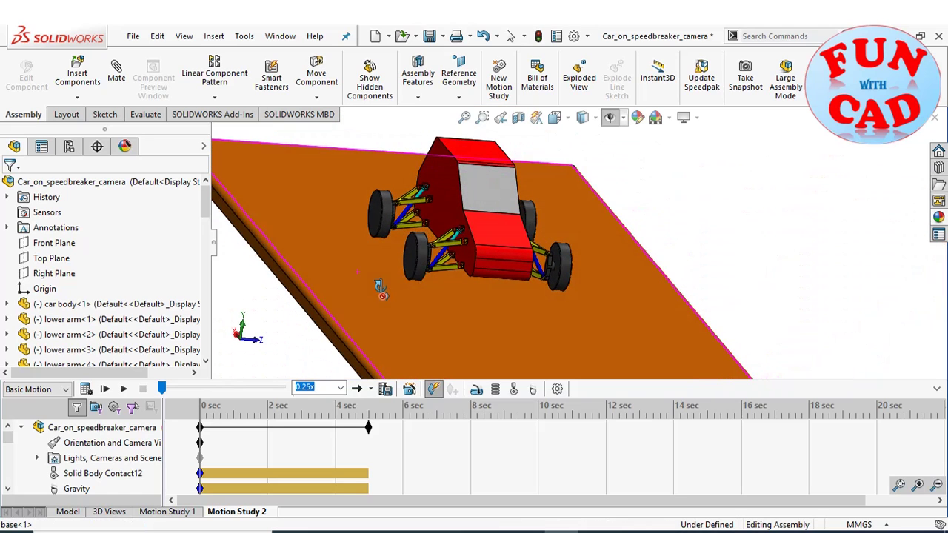
left_click(494, 391)
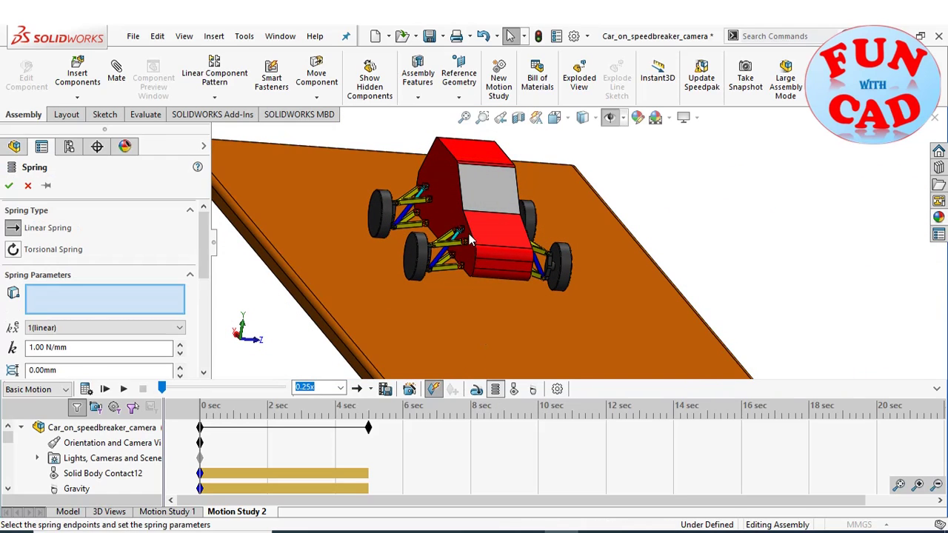
scroll(474, 296, "down", 8)
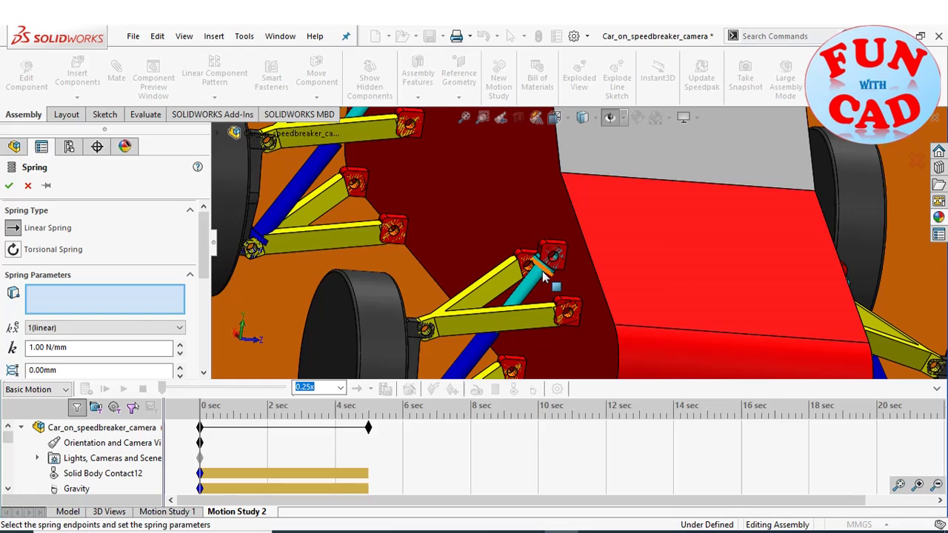
left_click(544, 275)
scroll(512, 333, "up", 8)
scroll(515, 337, "down", 8)
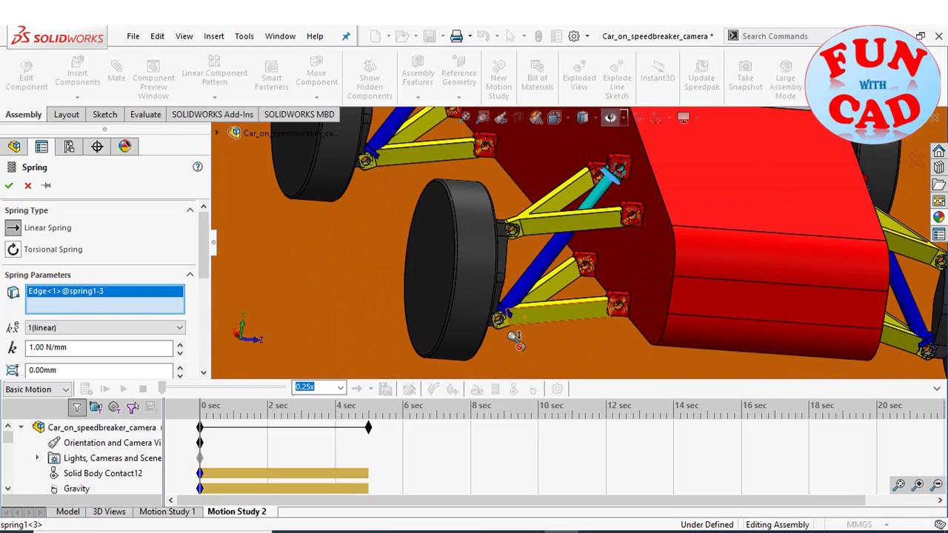
left_click(507, 320)
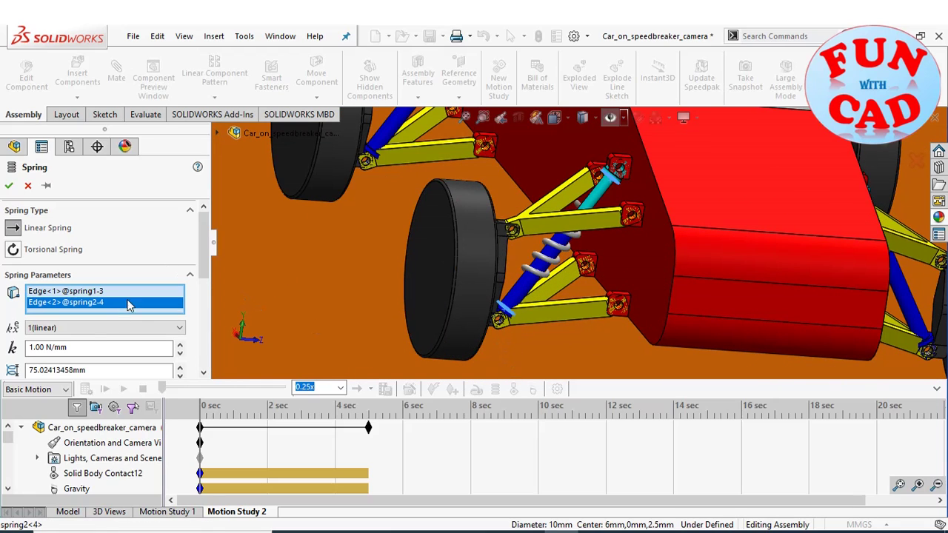
left_click(32, 347)
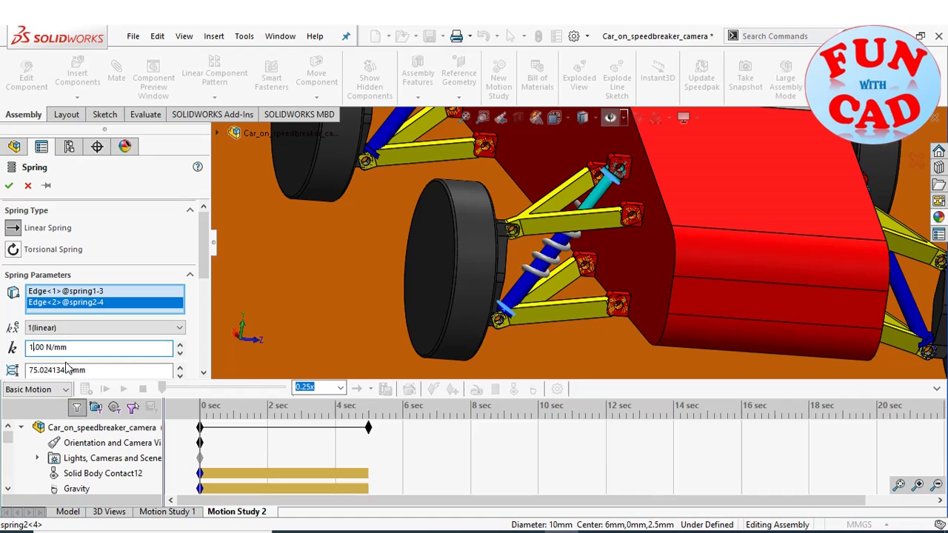
left_click(10, 186)
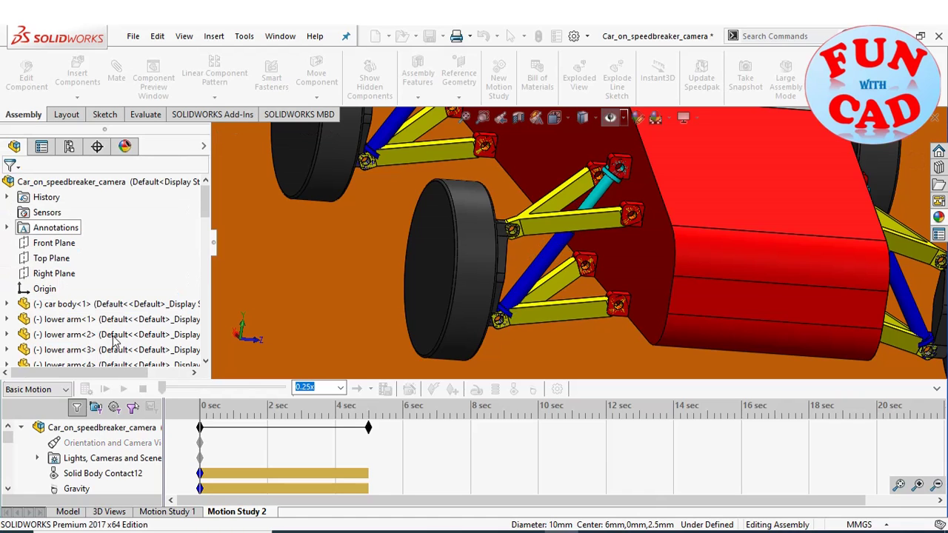
Add a fourth 10.00 N/mm linear spring across the remaining front damper.
left_click(496, 388)
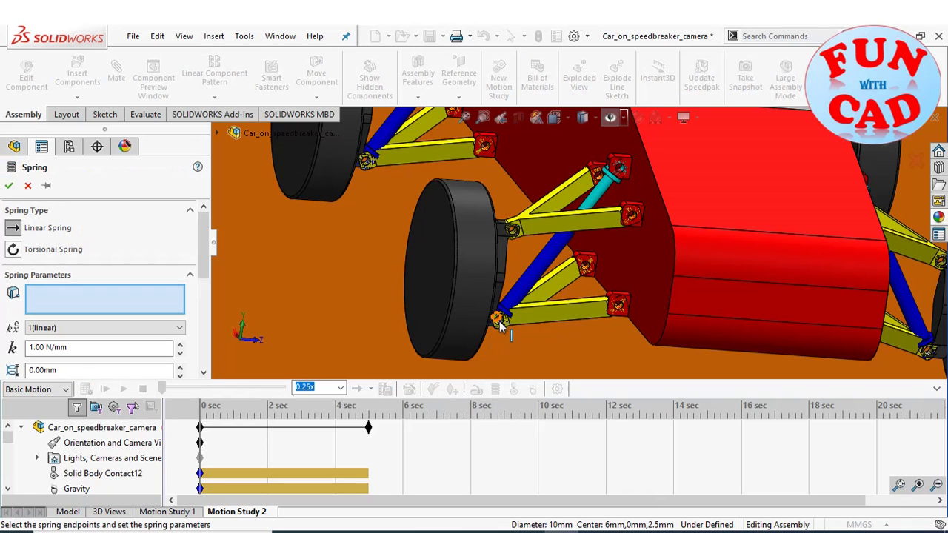
scroll(500, 326, "down", 5)
scroll(560, 152, "down", 5)
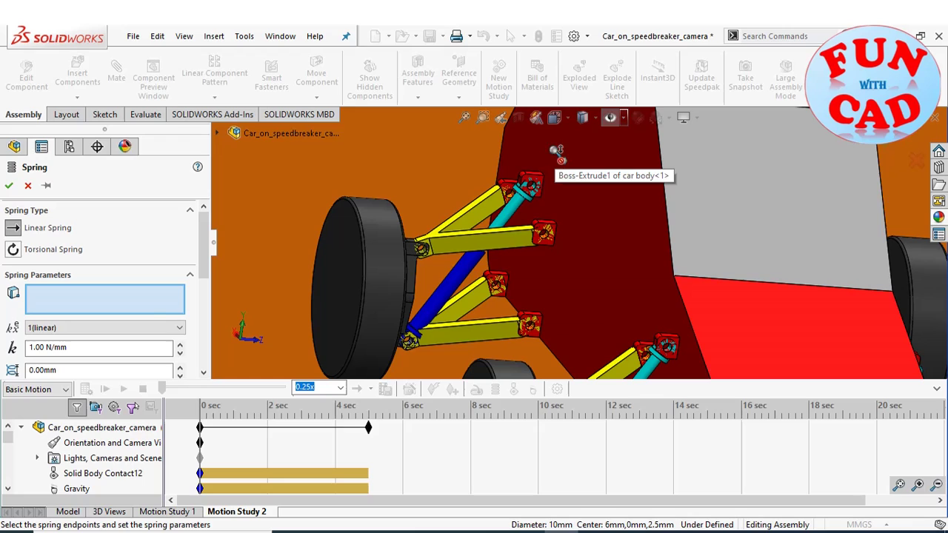
left_click(527, 207)
left_click(419, 338)
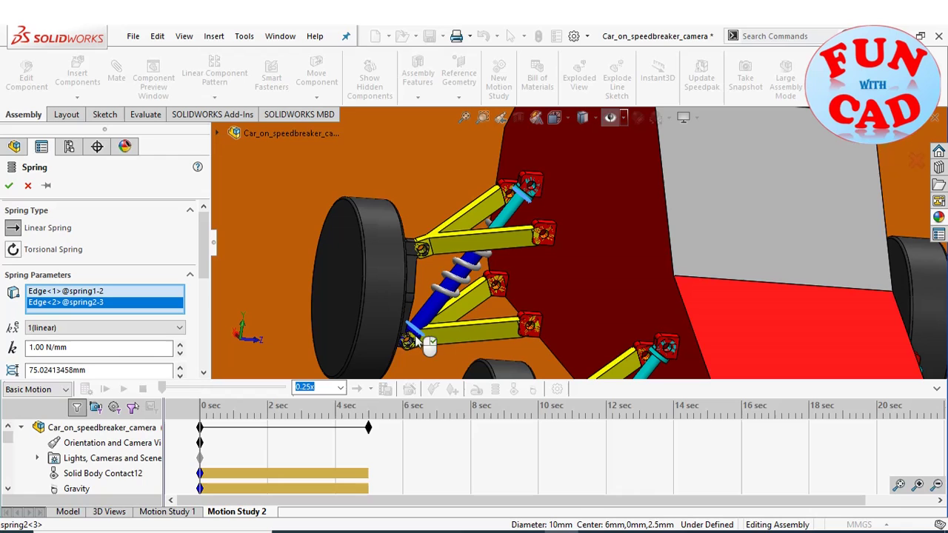
left_click(32, 347)
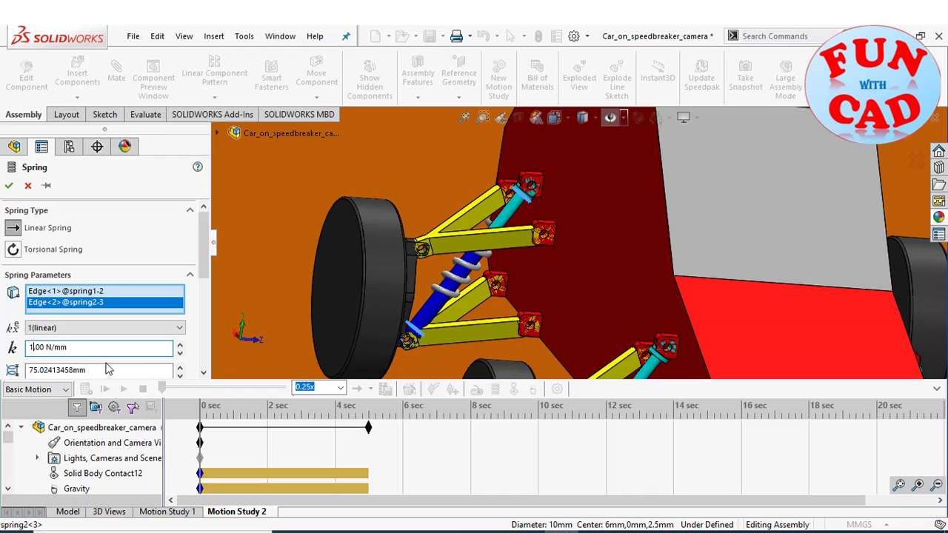
left_click(10, 188)
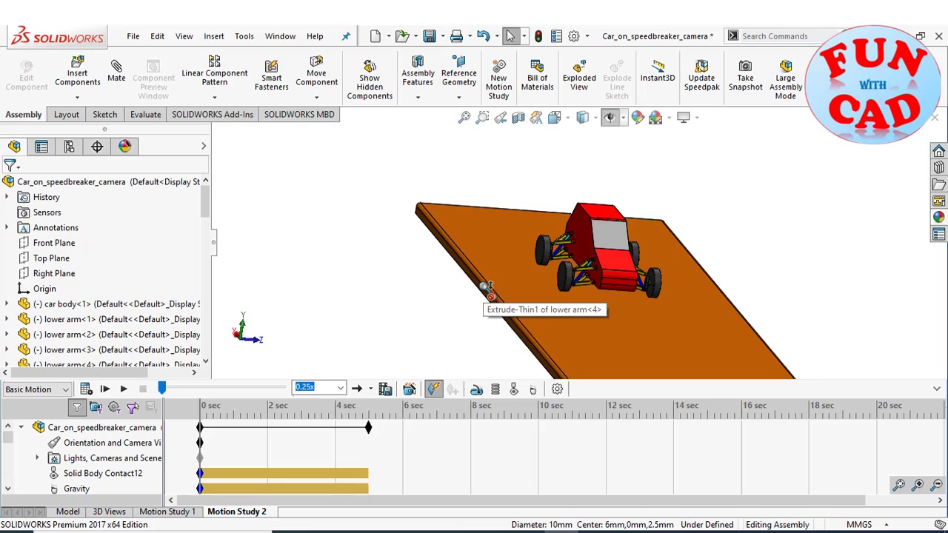
Choose 1x playback speed and calculate Motion Study 2 over about 5 seconds.
left_click(317, 387)
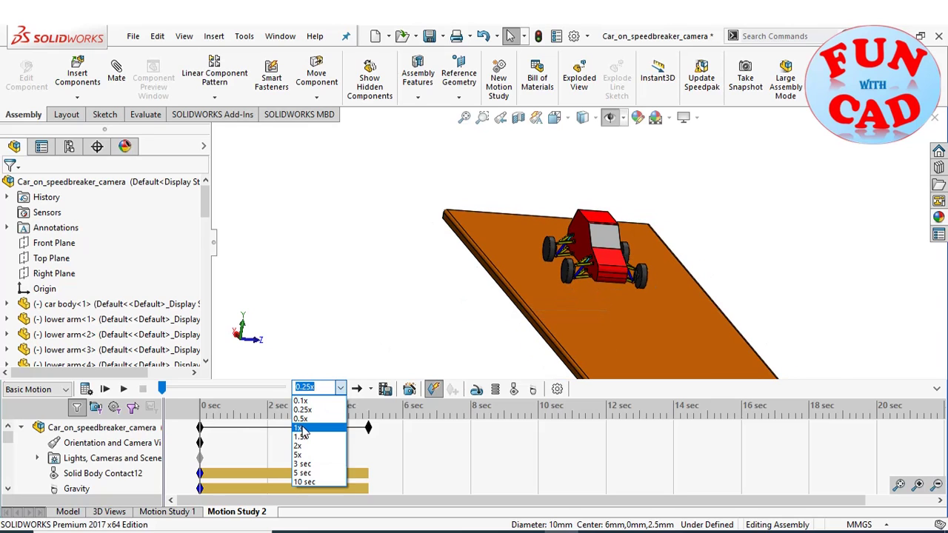
left_click(300, 428)
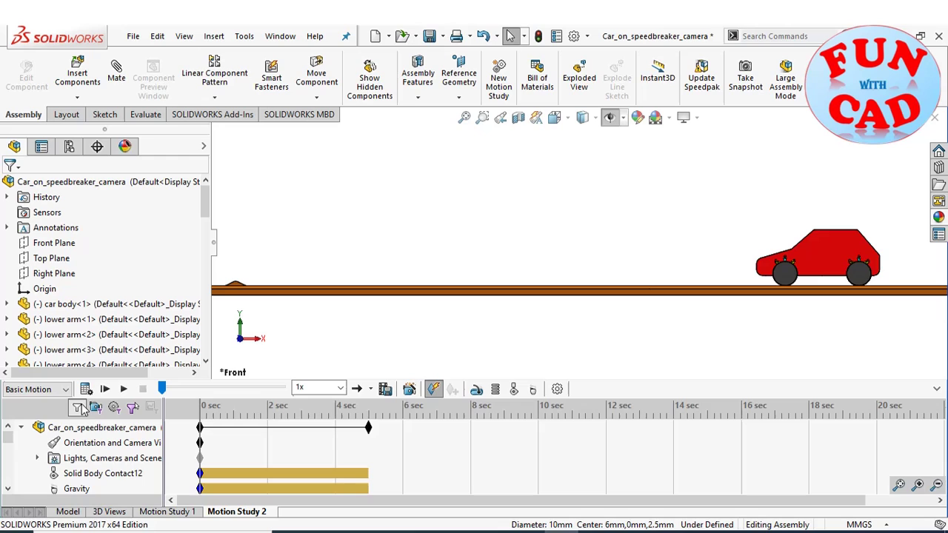
left_click(86, 390)
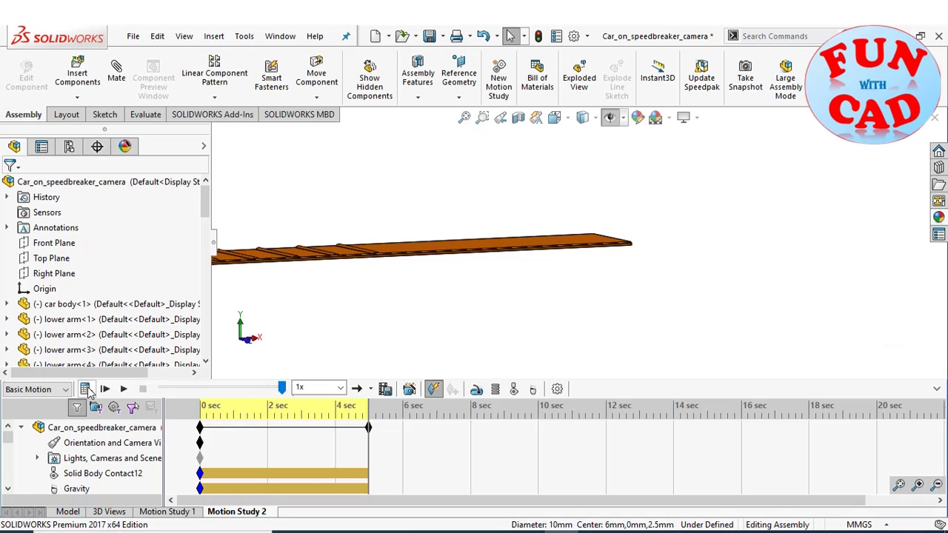
Move the study end just past 5 sec, recalculate, and view the plank lengthwise.
middle_click_drag(361, 272, 408, 216)
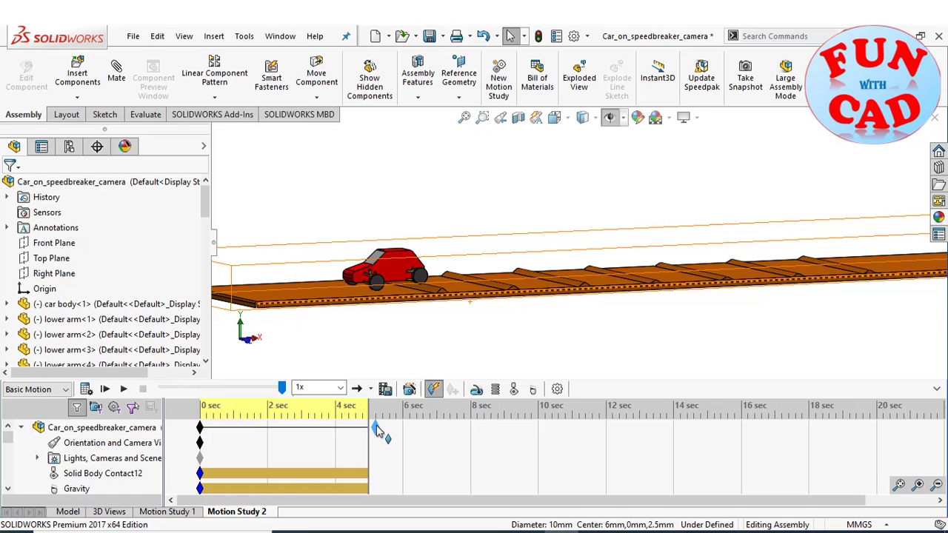
left_click_drag(377, 432, 376, 430)
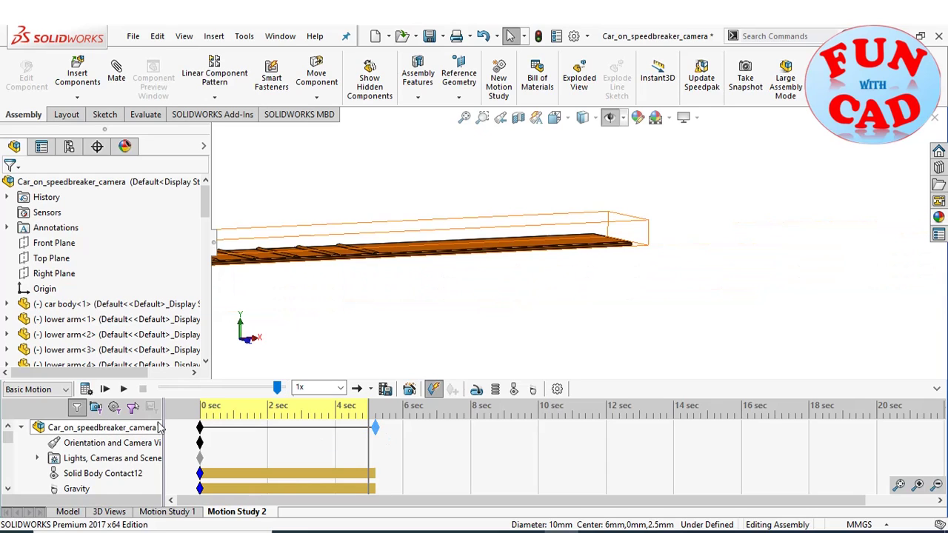
left_click(87, 390)
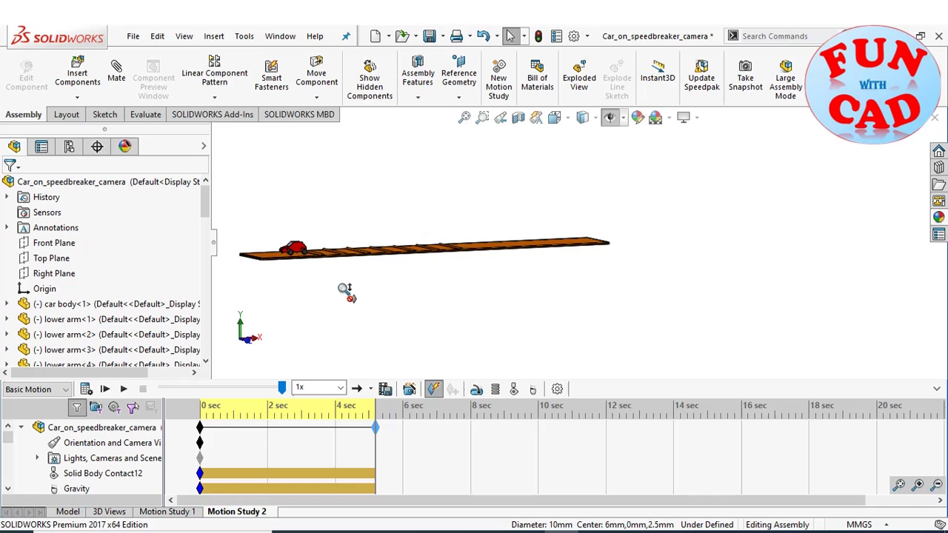
scroll(343, 294, "up", 5)
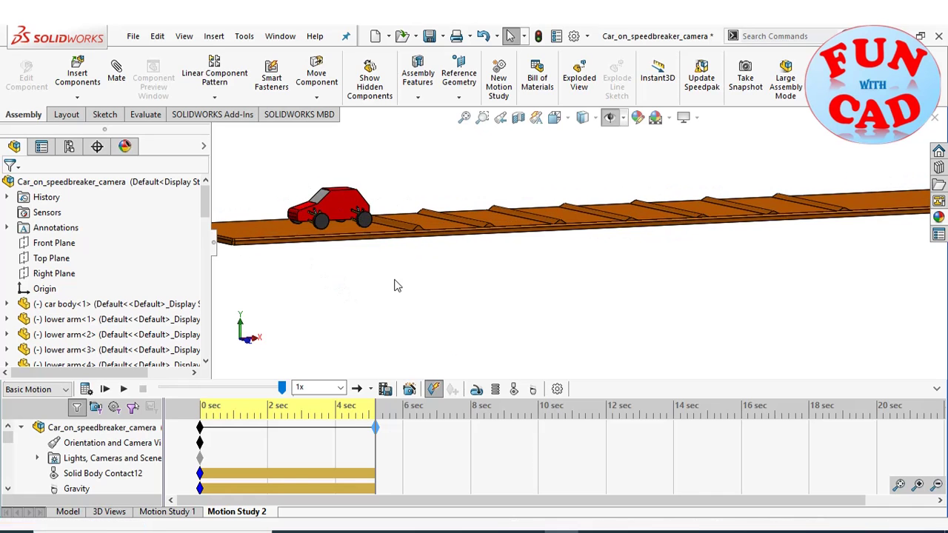
middle_click_drag(374, 286, 228, 359)
Switch to the front view and play the car's run at 0.25x speed.
left_click(228, 347)
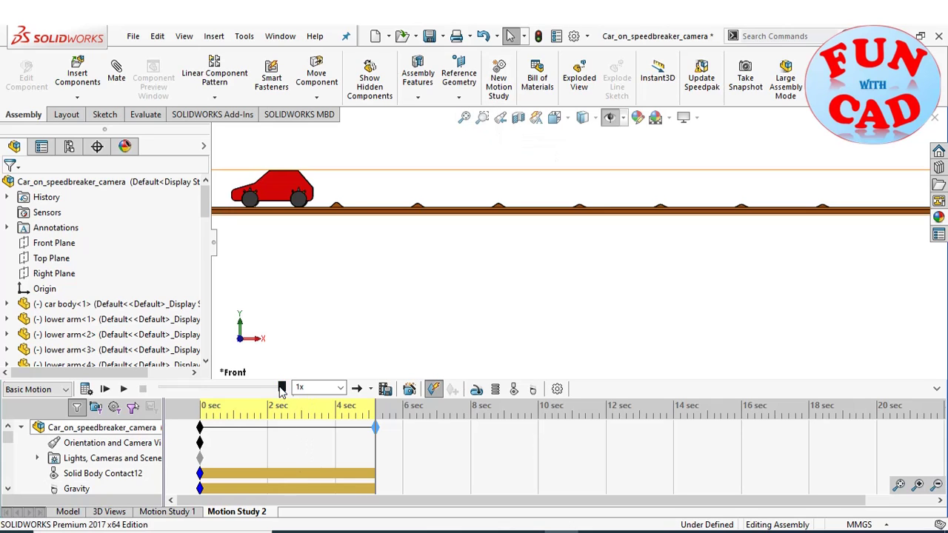
left_click_drag(282, 391, 134, 397)
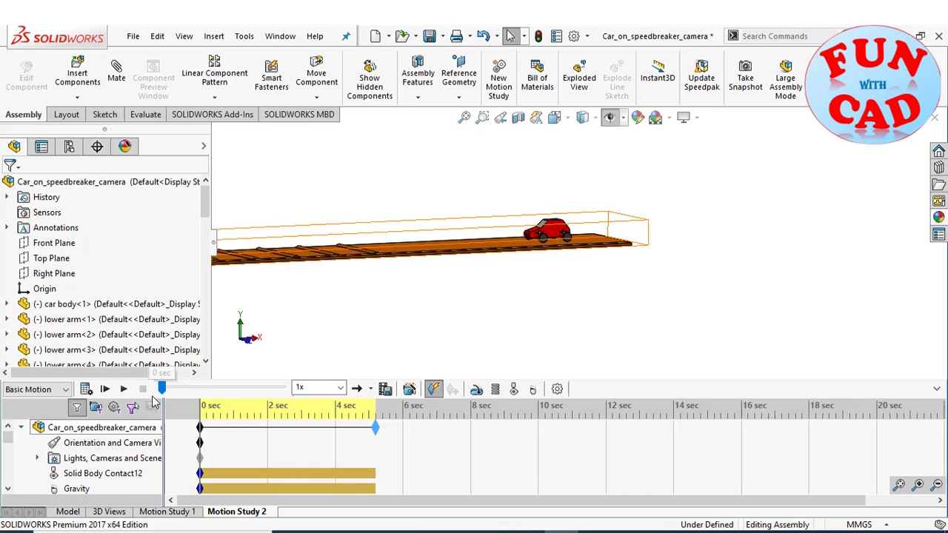
left_click(243, 342)
scroll(363, 256, "down", 5)
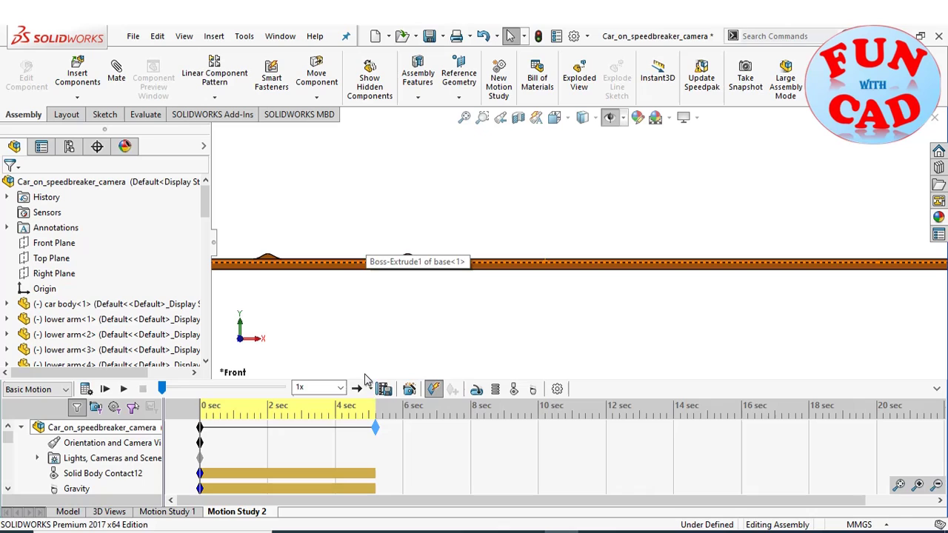
left_click(330, 387)
left_click(312, 413)
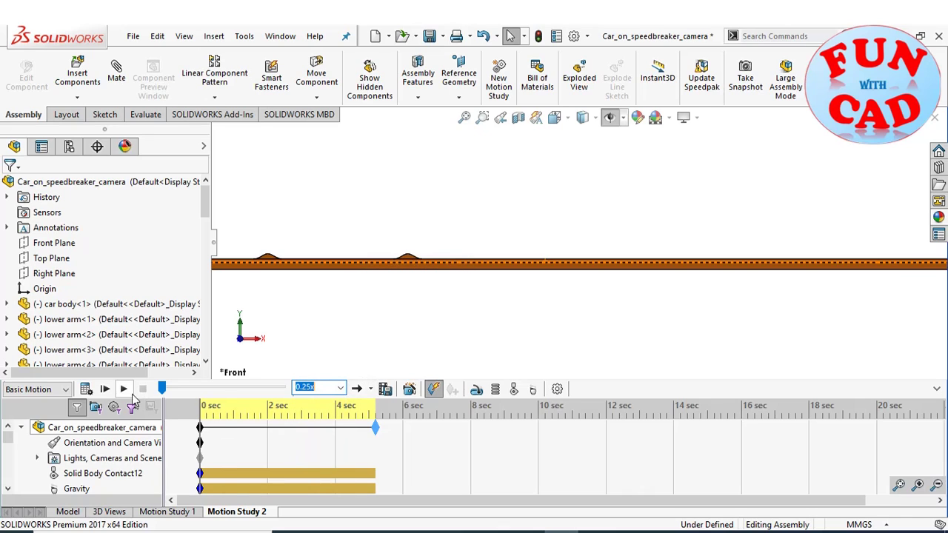
left_click(123, 389)
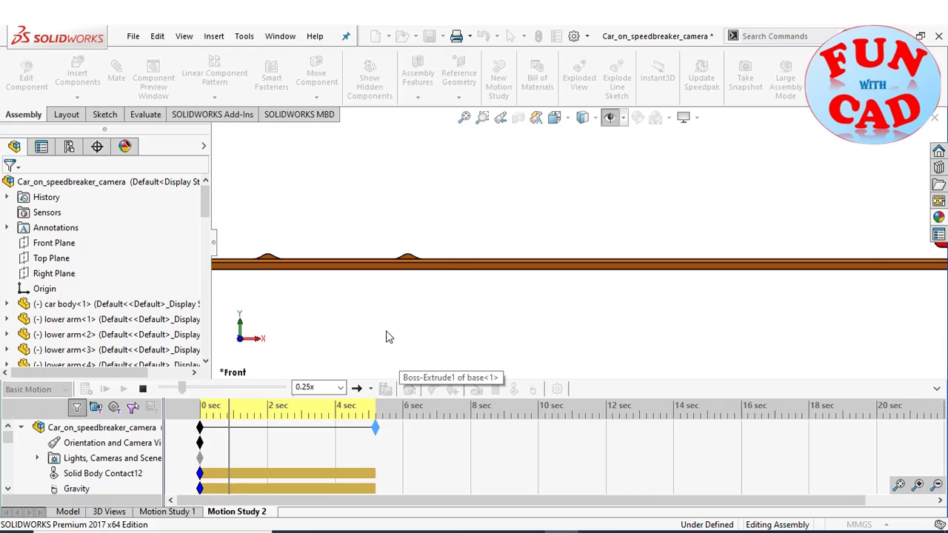
Watch the playback zoomed in on the car, then restore the timeline and rewind to 0.
left_click(937, 392)
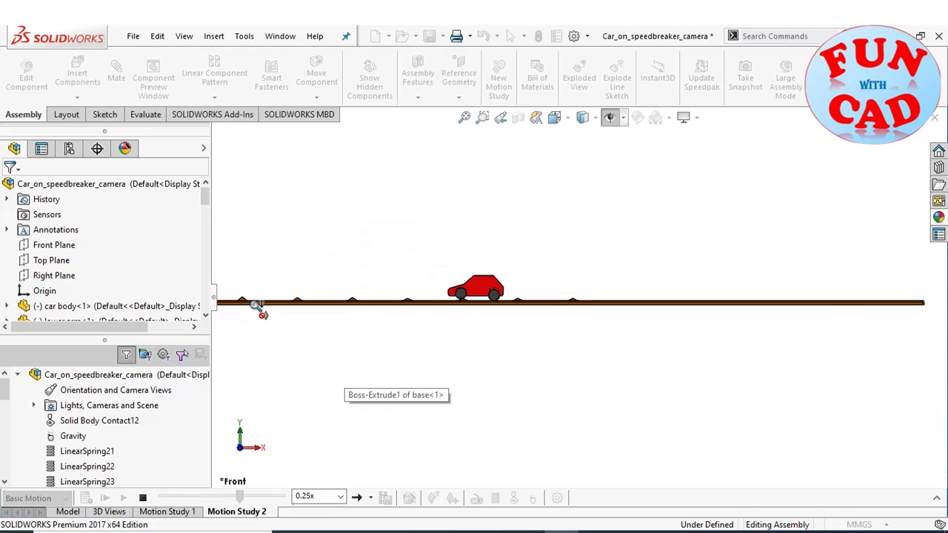
left_click_drag(255, 307, 239, 277)
left_click_drag(442, 332, 417, 322)
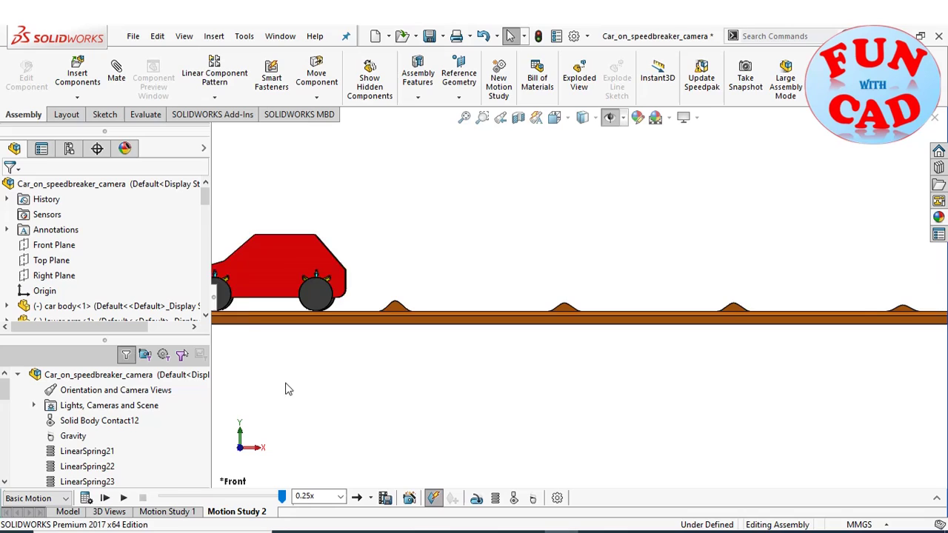
scroll(289, 390, "up", 2)
scroll(363, 412, "up", 2)
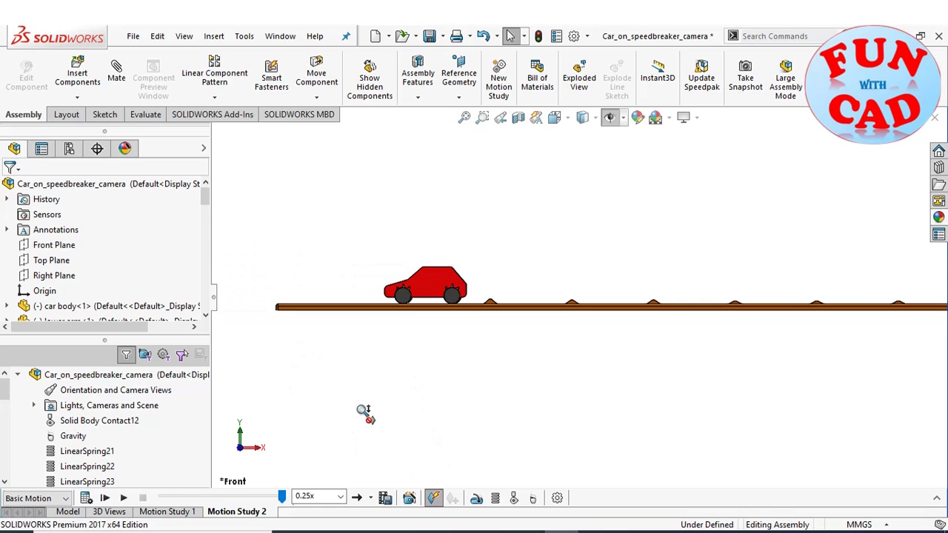
left_click(938, 498)
left_click_drag(282, 389, 156, 389)
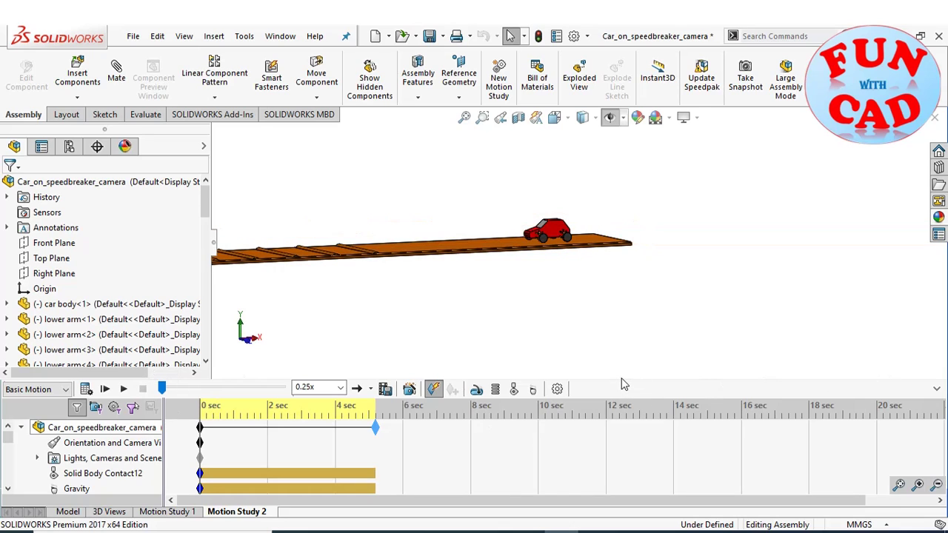
Enlarge the MotionManager panel and expand Lights, Cameras and Scene to show its lights.
left_click_drag(623, 380, 613, 323)
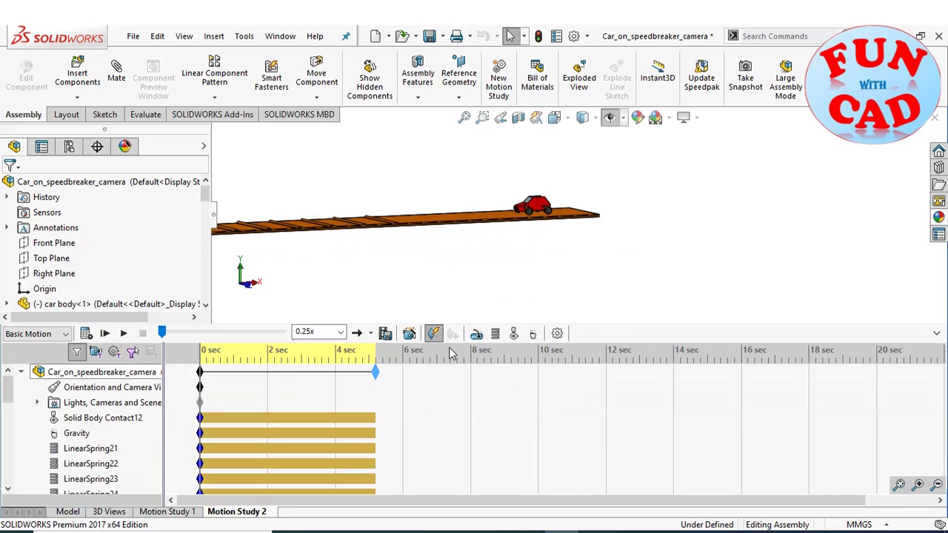
left_click(101, 372)
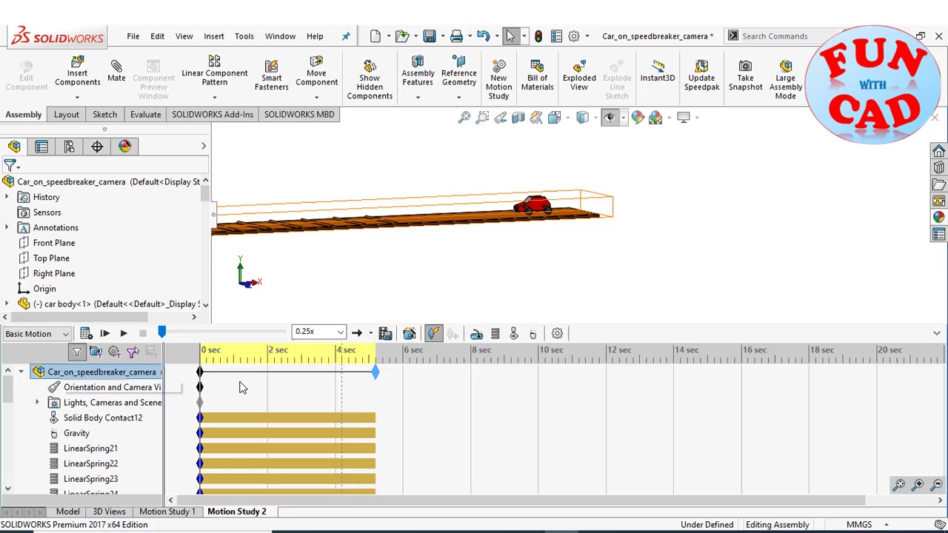
left_click(37, 403)
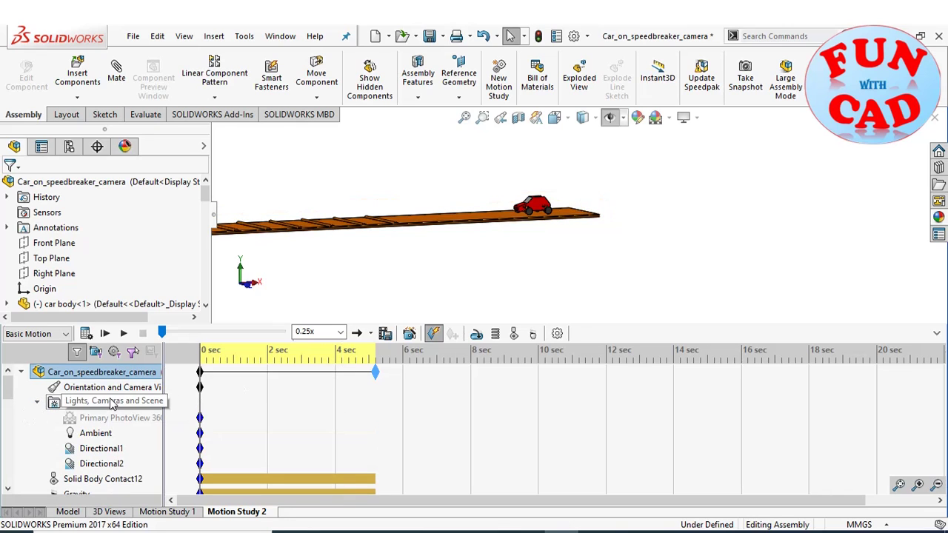
right_click(111, 404)
Add floating Camera1 with its position attached to a face of wheel assembly-2.
left_click(152, 338)
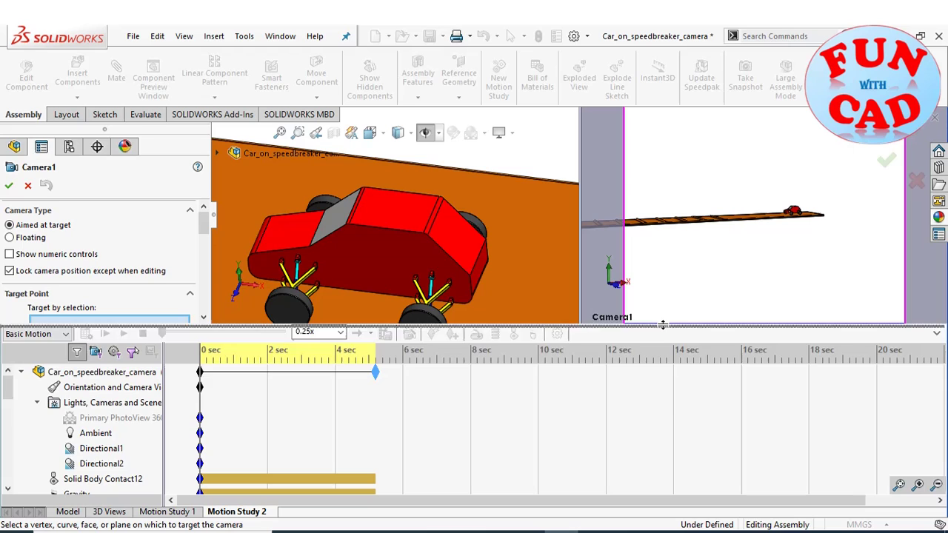
left_click_drag(665, 330, 664, 469)
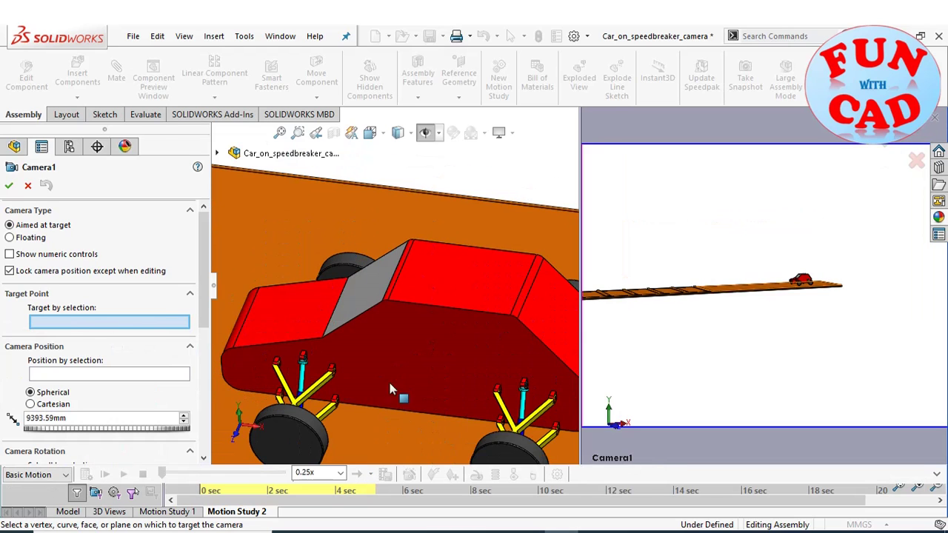
scroll(401, 349, "up", 4)
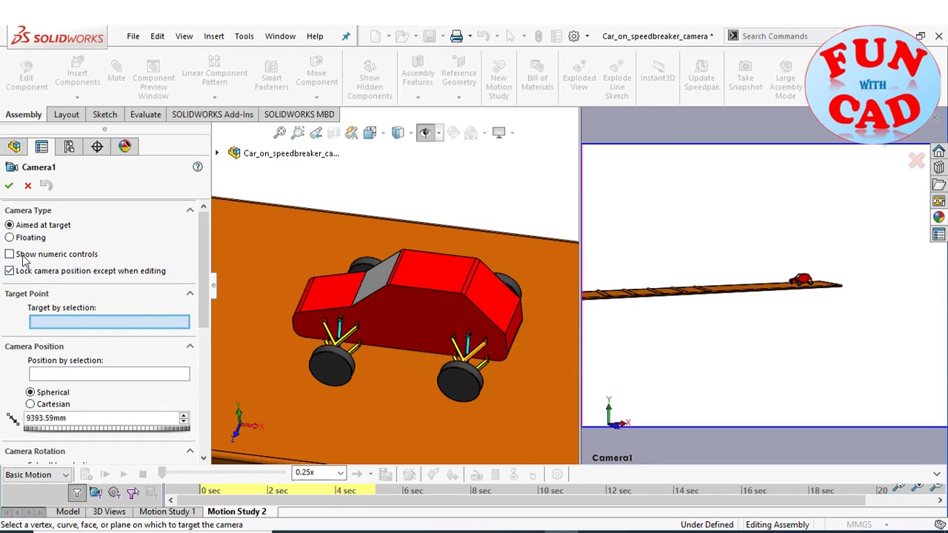
left_click(280, 133)
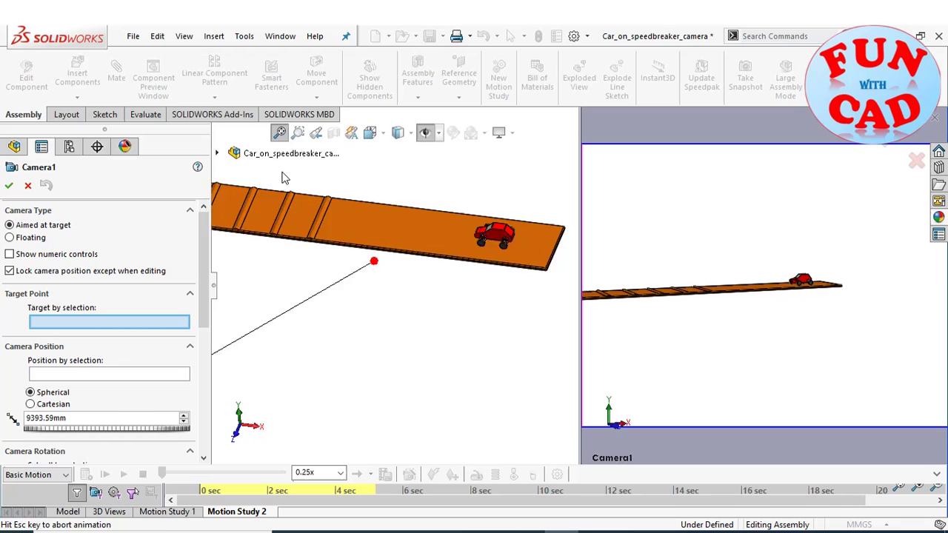
left_click(10, 239)
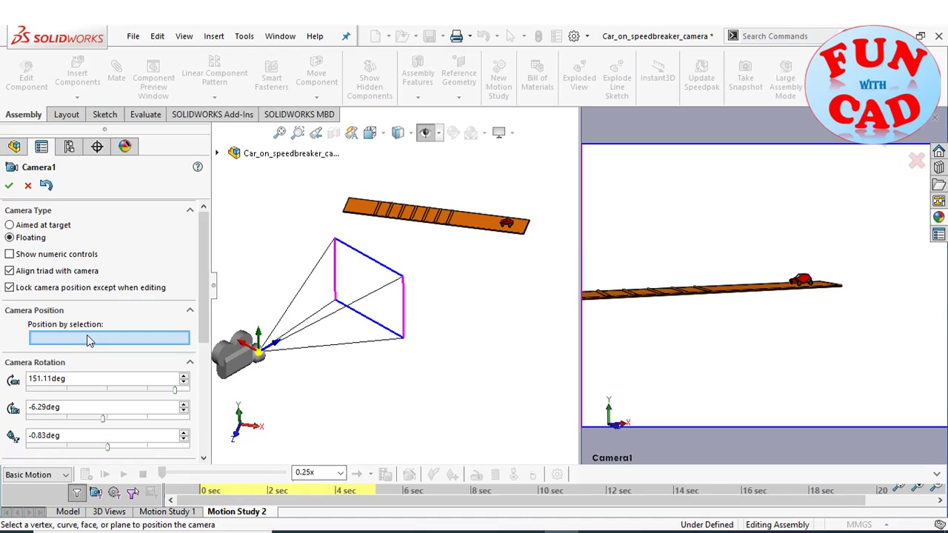
scroll(537, 219, "down", 10)
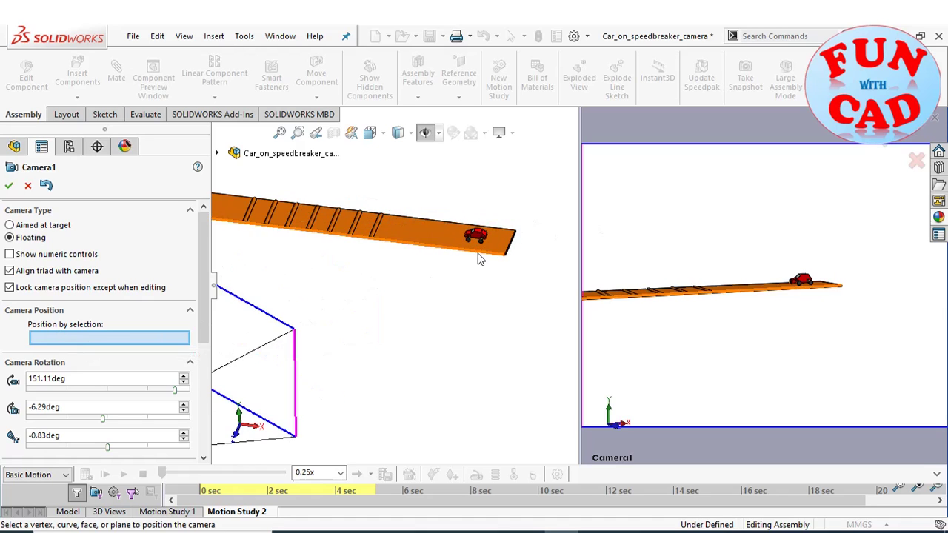
scroll(425, 267, "down", 8)
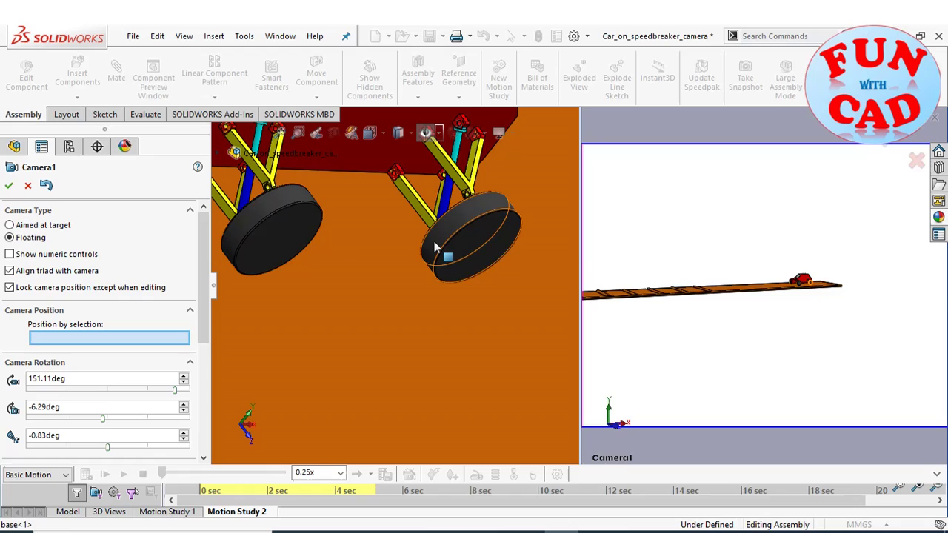
left_click(442, 249)
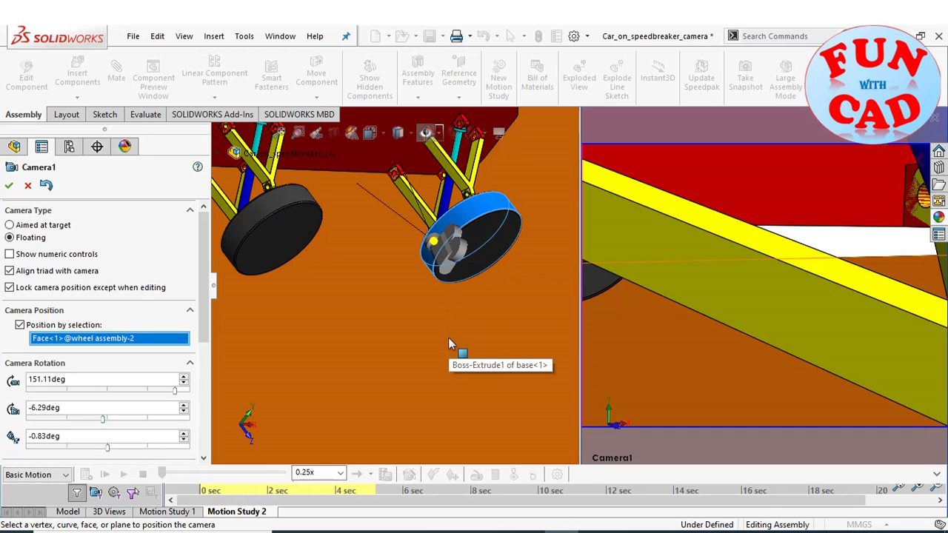
scroll(350, 349, "up", 2)
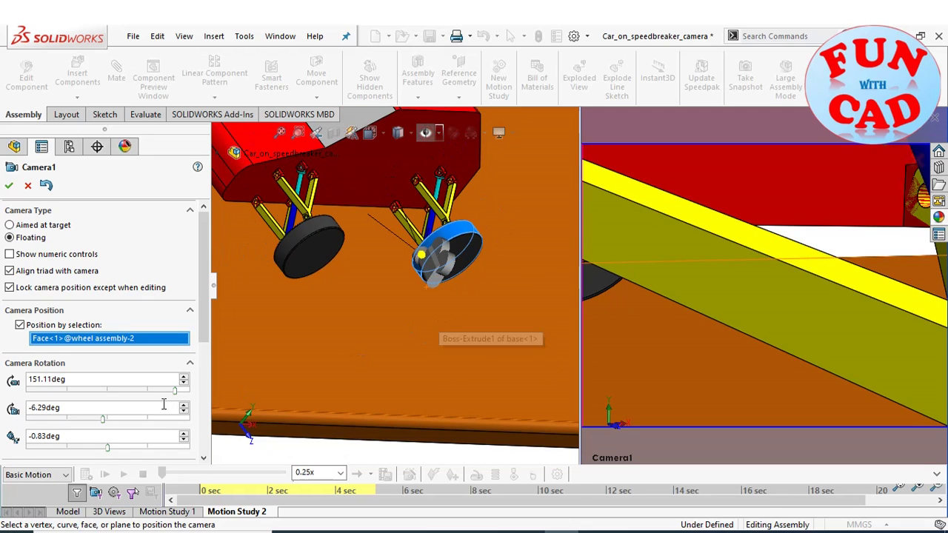
Set Camera1's rotation angles to -90deg, 0deg and 0deg for a side-on view of the wheel.
left_click_drag(175, 397, 71, 397)
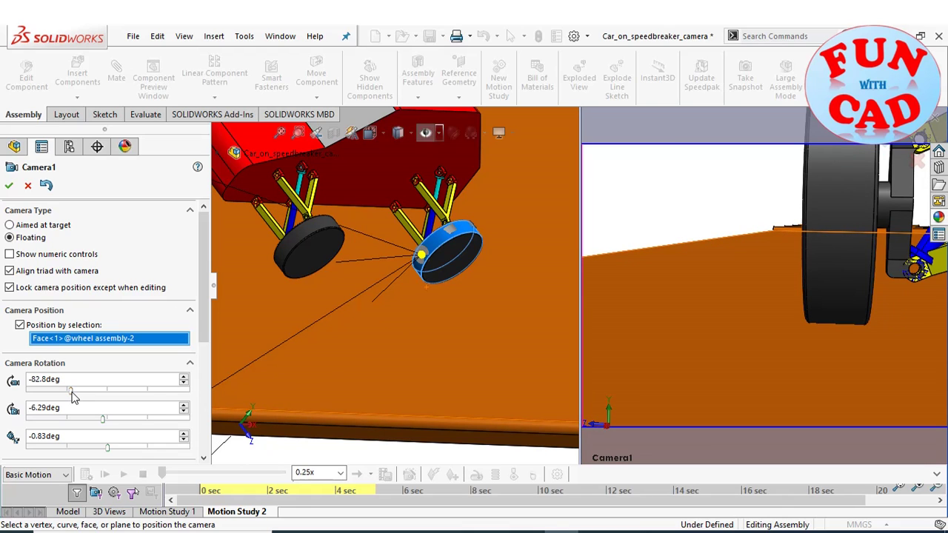
scroll(377, 383, "up", 5)
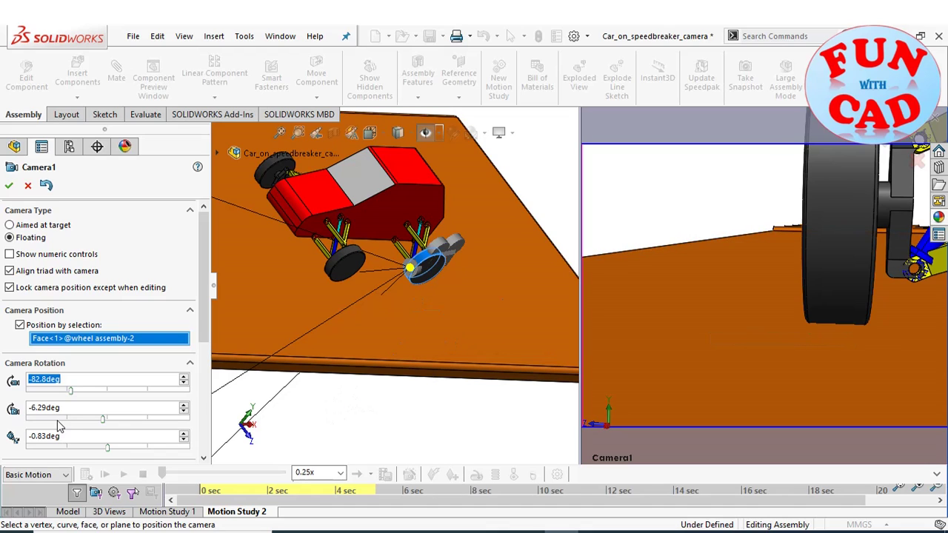
left_click_drag(71, 396, 67, 391)
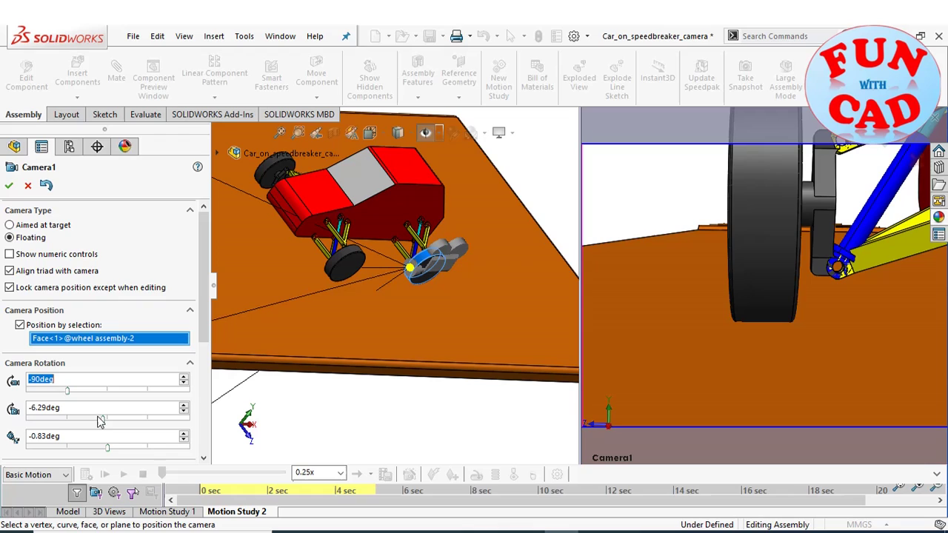
left_click_drag(104, 423, 108, 424)
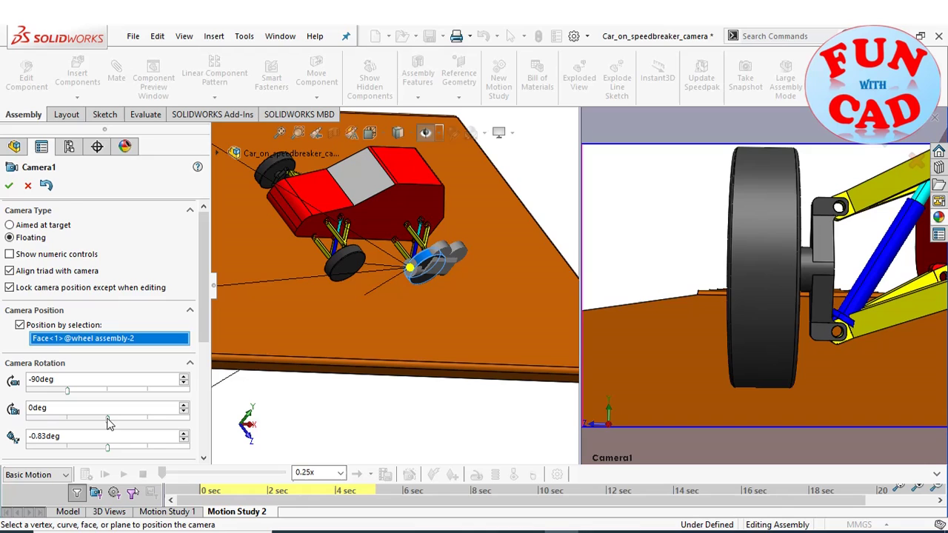
left_click(108, 447)
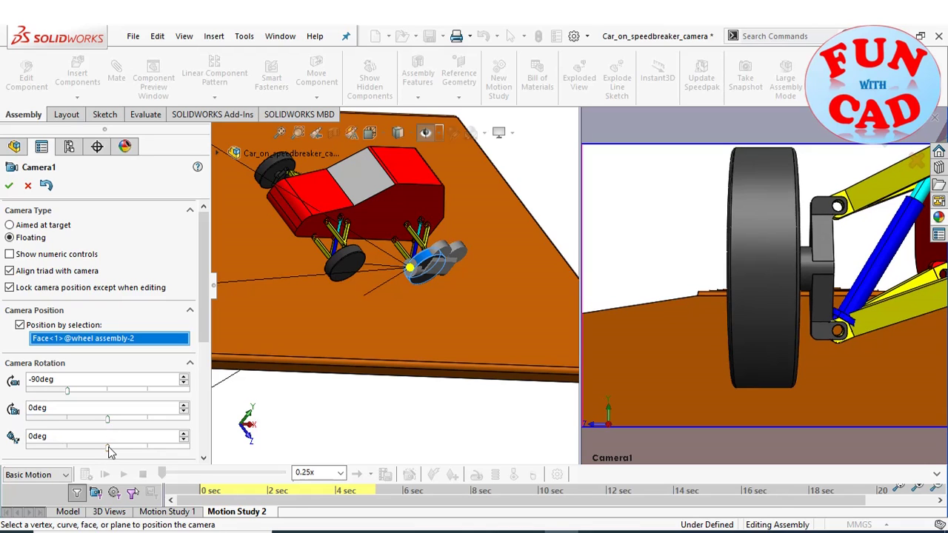
left_click_drag(202, 339, 222, 412)
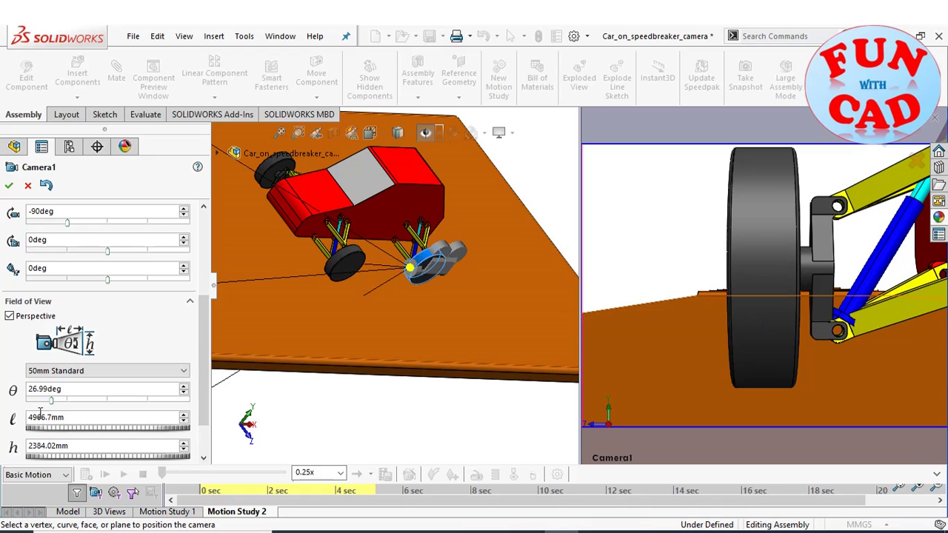
Switch Camera1's lens to 24mm Wide Angle, fit the scene, and accept the camera.
left_click(91, 372)
left_click(91, 384)
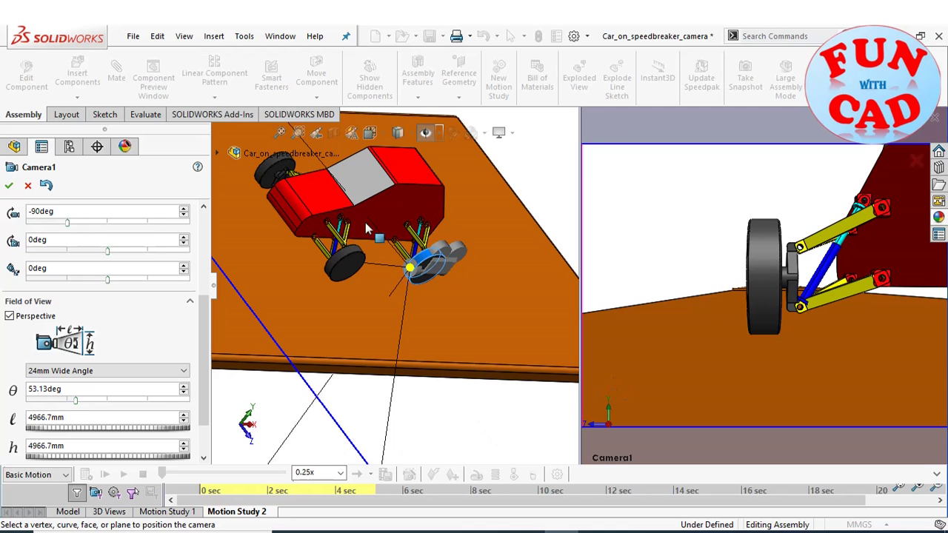
left_click(280, 133)
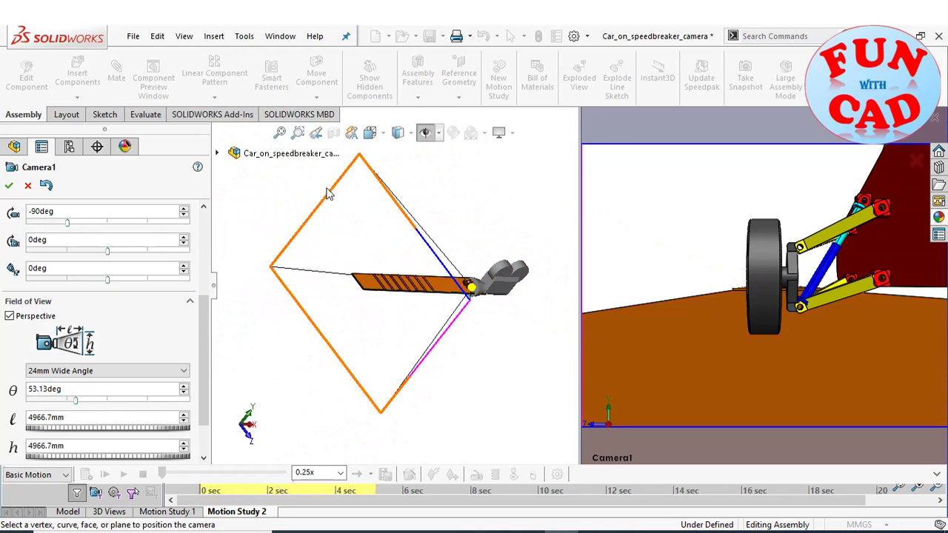
middle_click_drag(329, 194, 380, 272)
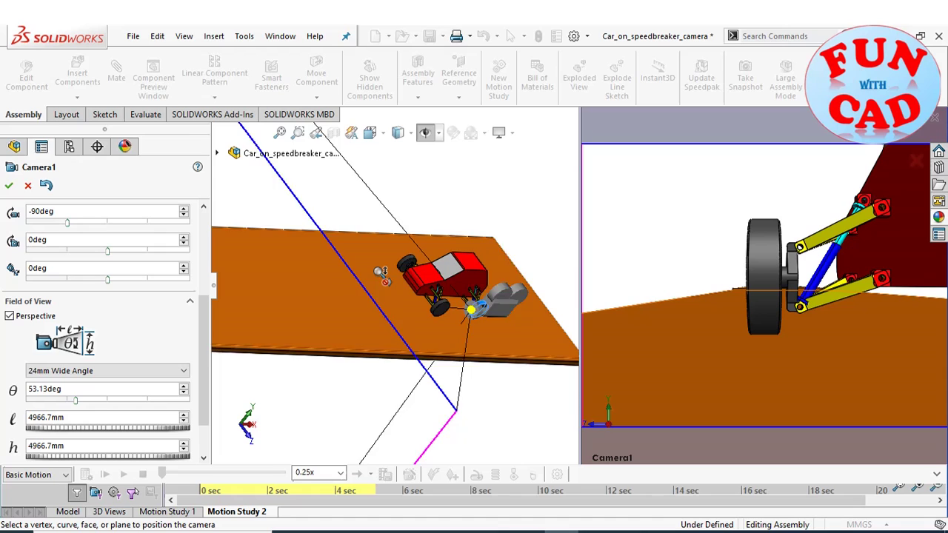
scroll(381, 272, "down", 2)
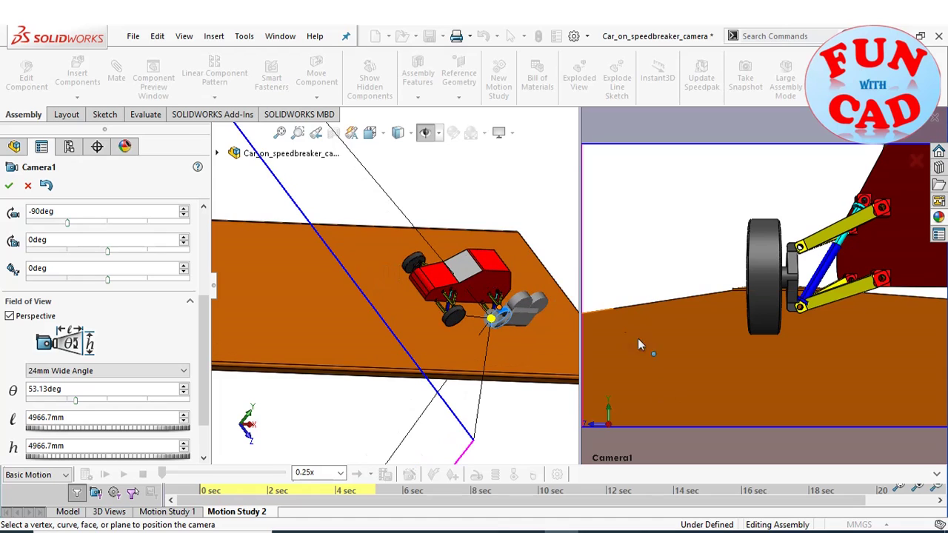
left_click(9, 186)
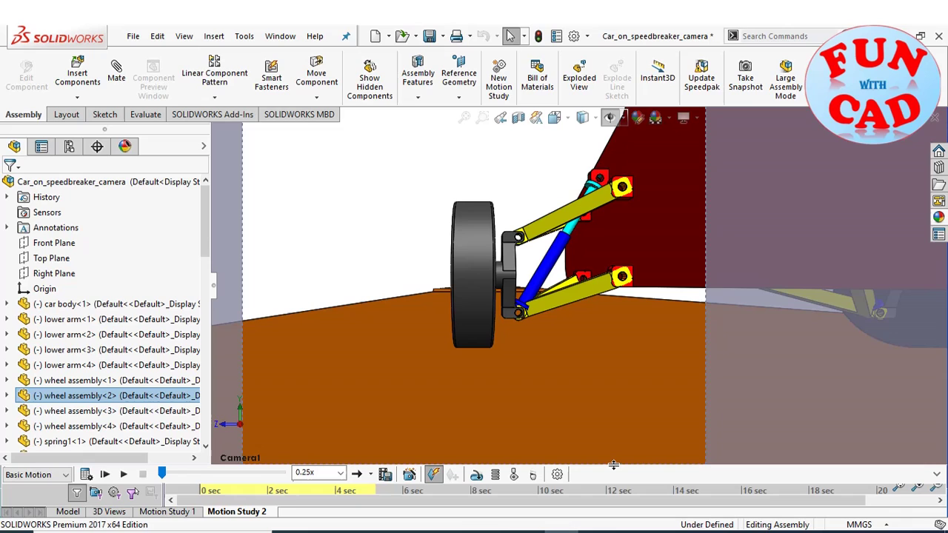
Set the 0 sec Orientation and Camera Views key to Camera View so playback uses Camera1.
left_click_drag(617, 465, 617, 339)
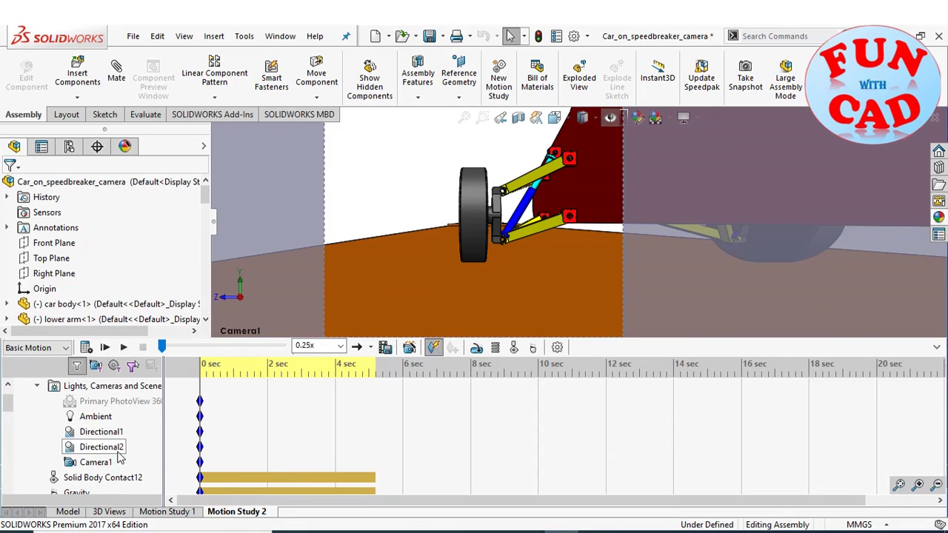
scroll(118, 455, "up", 2)
right_click(199, 401)
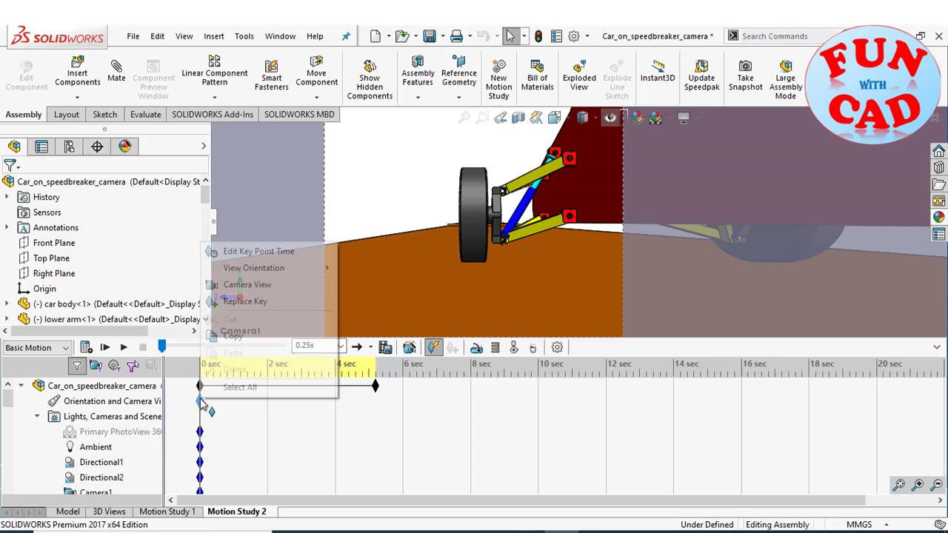
left_click(250, 286)
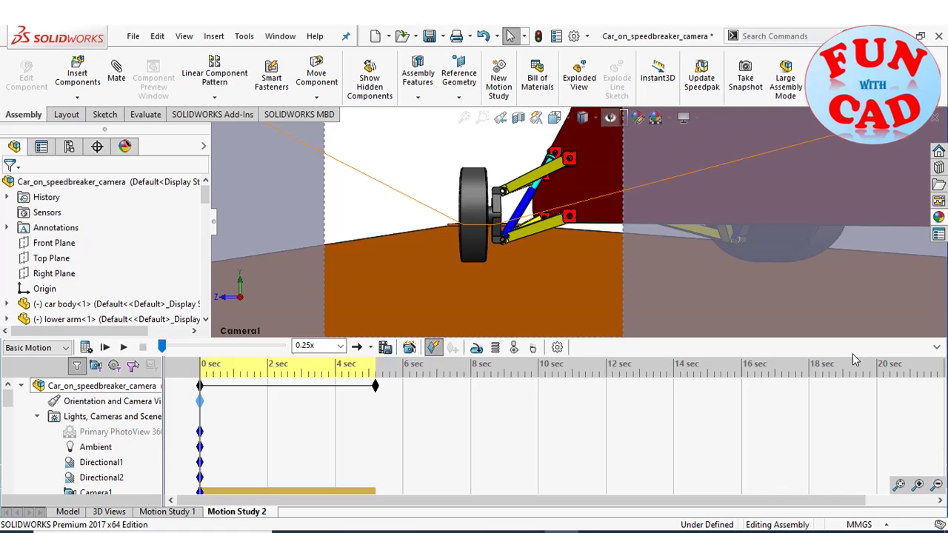
Play Motion Study 2 through Camera1, then replay it at 0.5x instead of 0.25x.
left_click(936, 349)
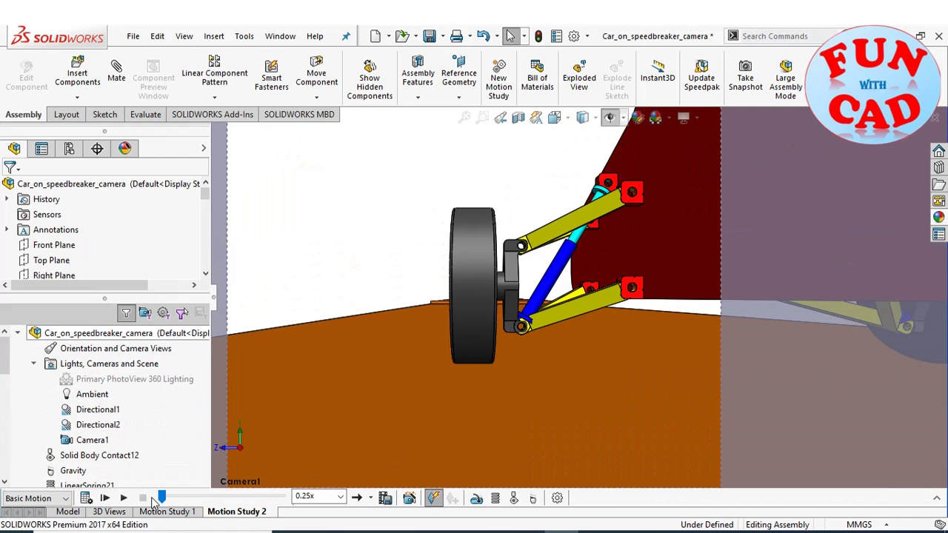
left_click(126, 499)
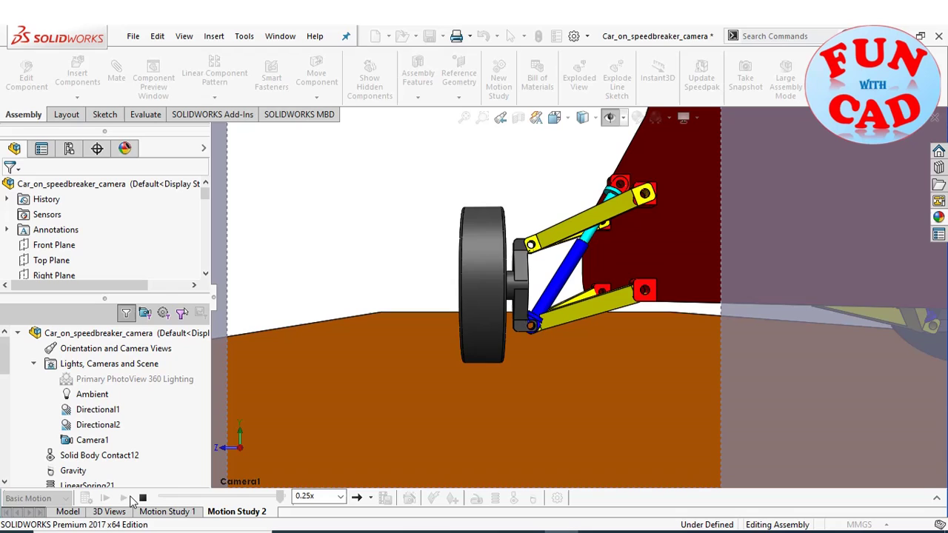
left_click(341, 498)
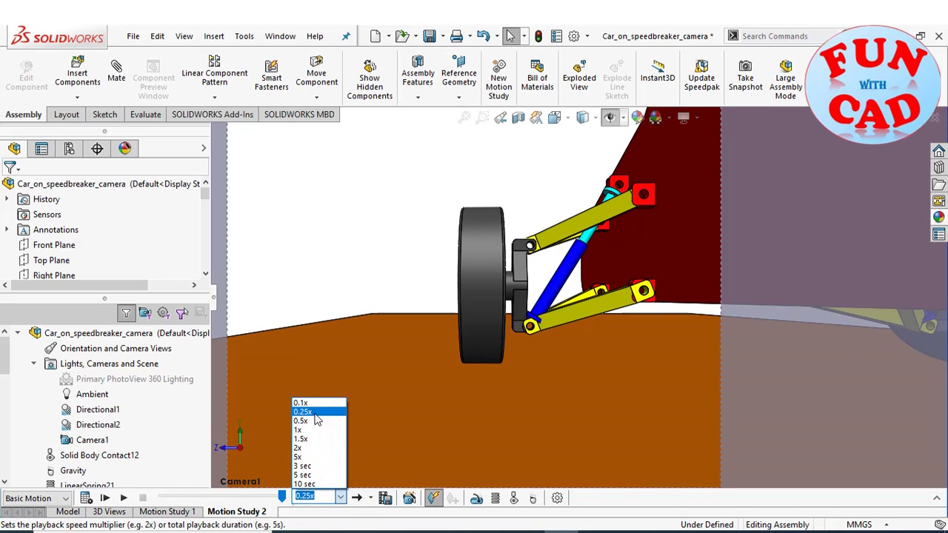
left_click(315, 420)
left_click(124, 498)
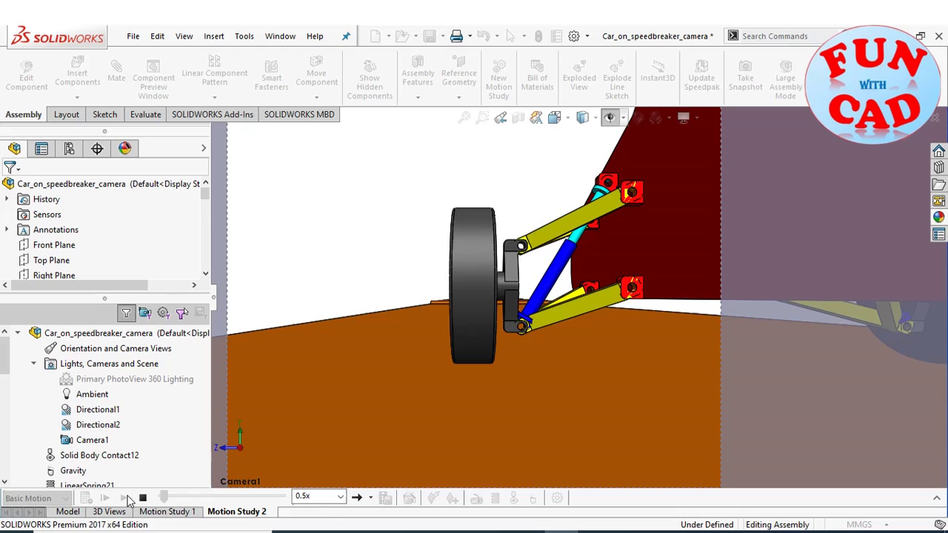